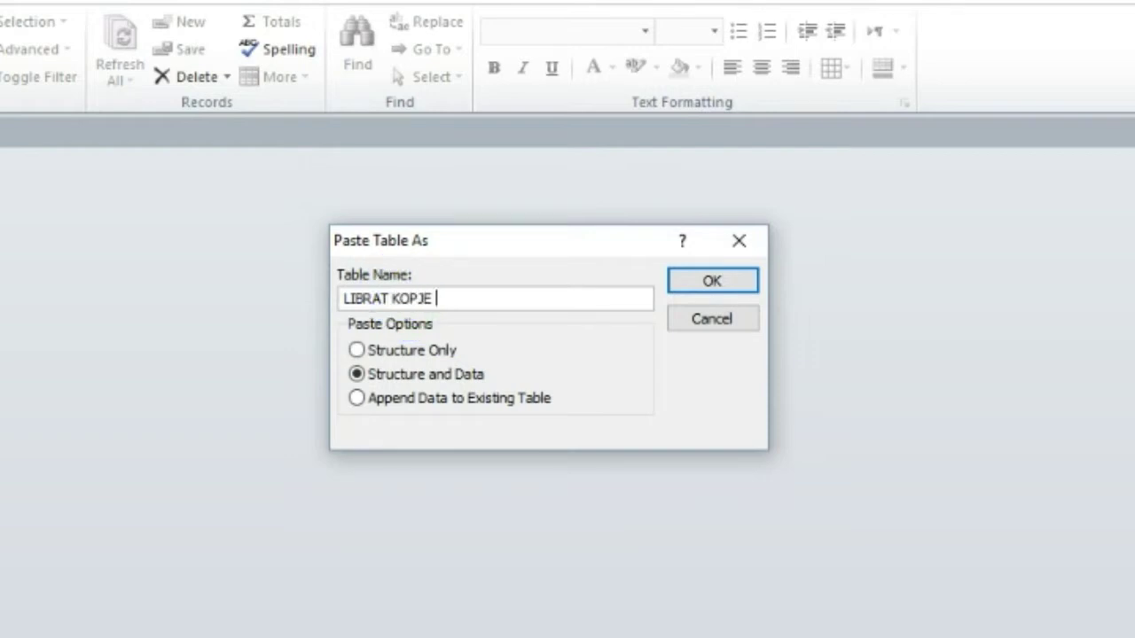
# Step: Paste the copied table with its structure and data under the name LIBRAT KOPJE 1 E GJITHE
pyautogui.write('KOPJE 1 E GJITHE')
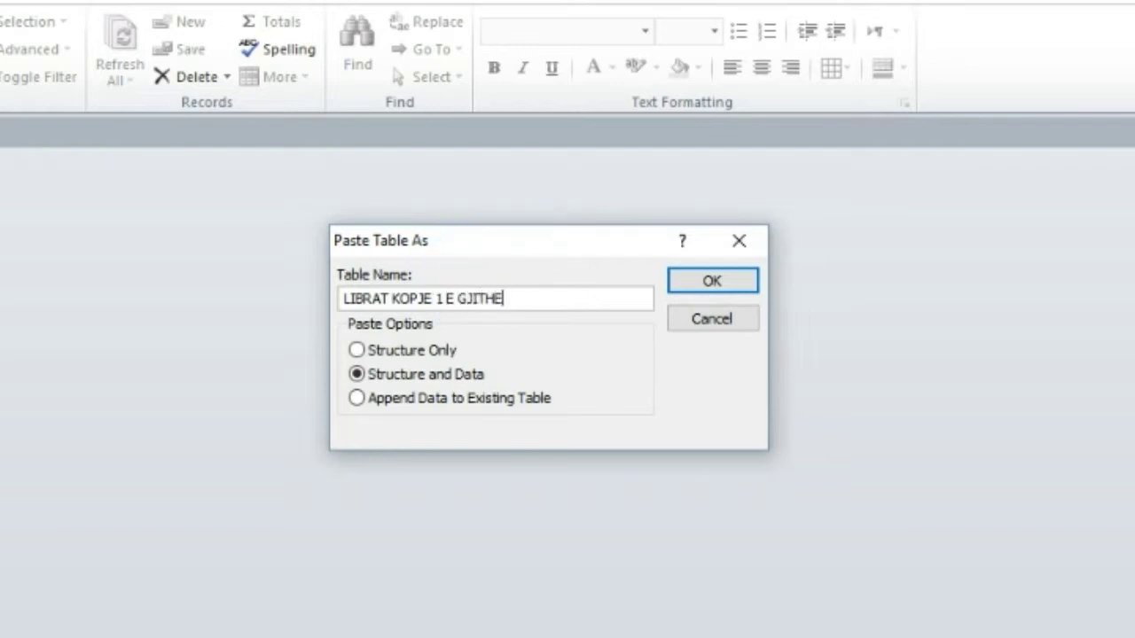
pyautogui.click(737, 277)
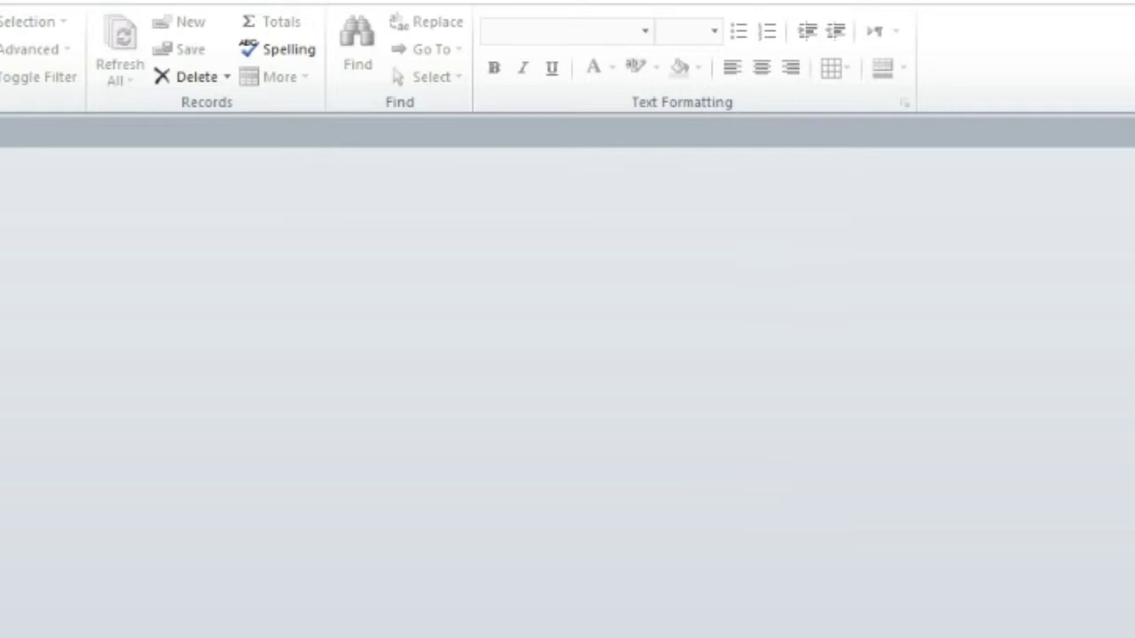
# Step: View the structure-only copy and the full copy LIBRAT KOPJE 1 E GJITHE alongside the LIBRAT table, closing them when checked
pyautogui.press('Return')
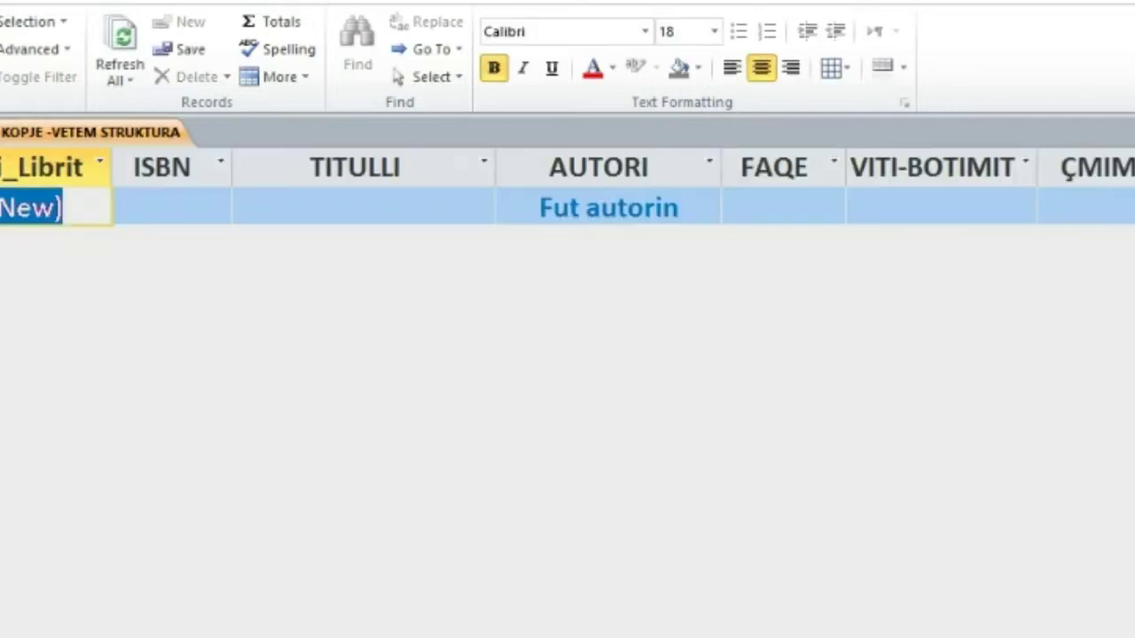
pyautogui.hotkey('ctrl', 'w')
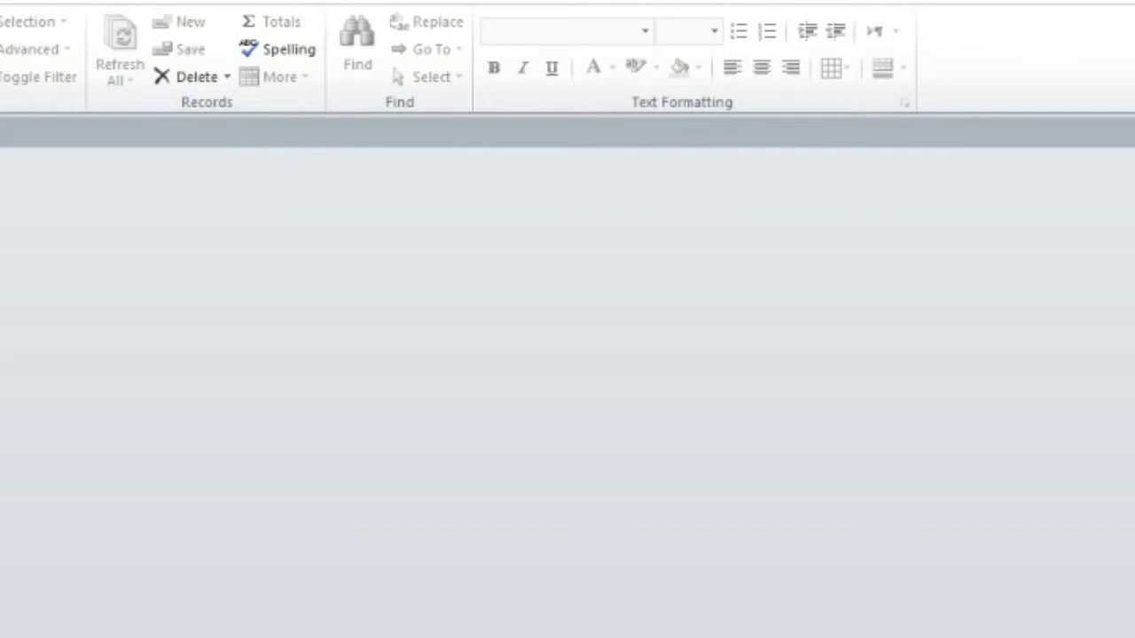
pyautogui.press('Return')
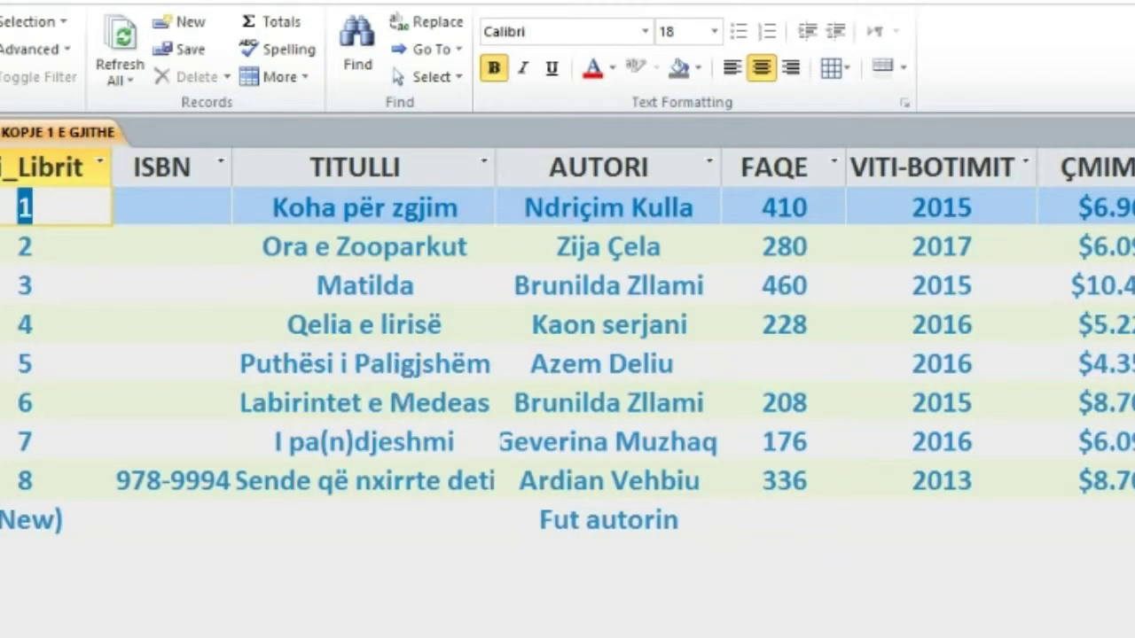
pyautogui.hscroll(1, 568, 325)
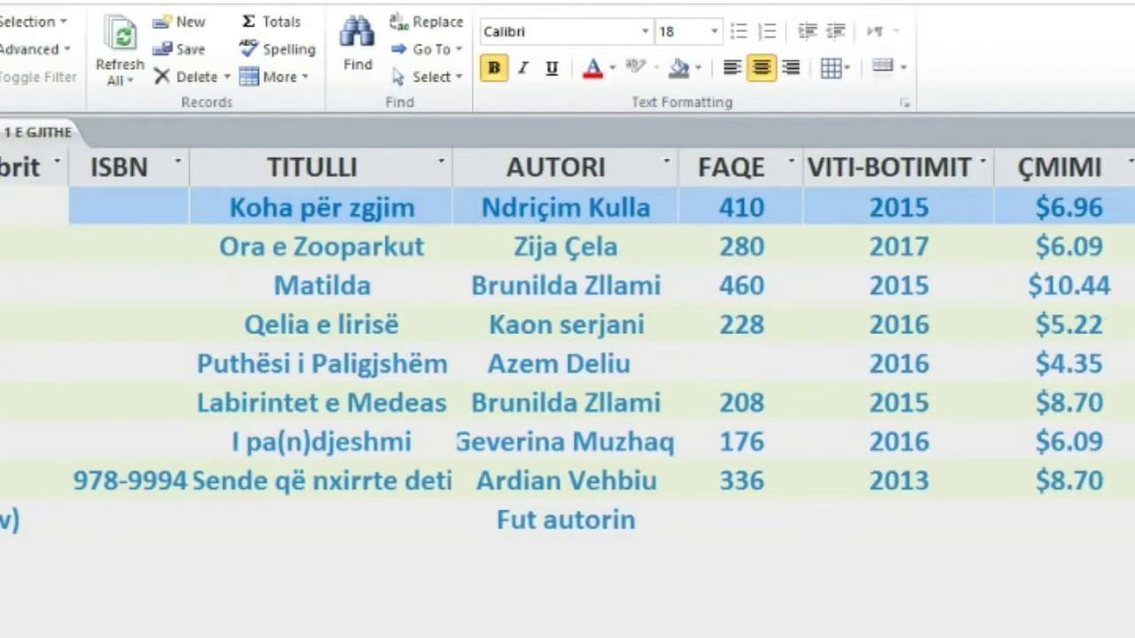
pyautogui.click(204, 216)
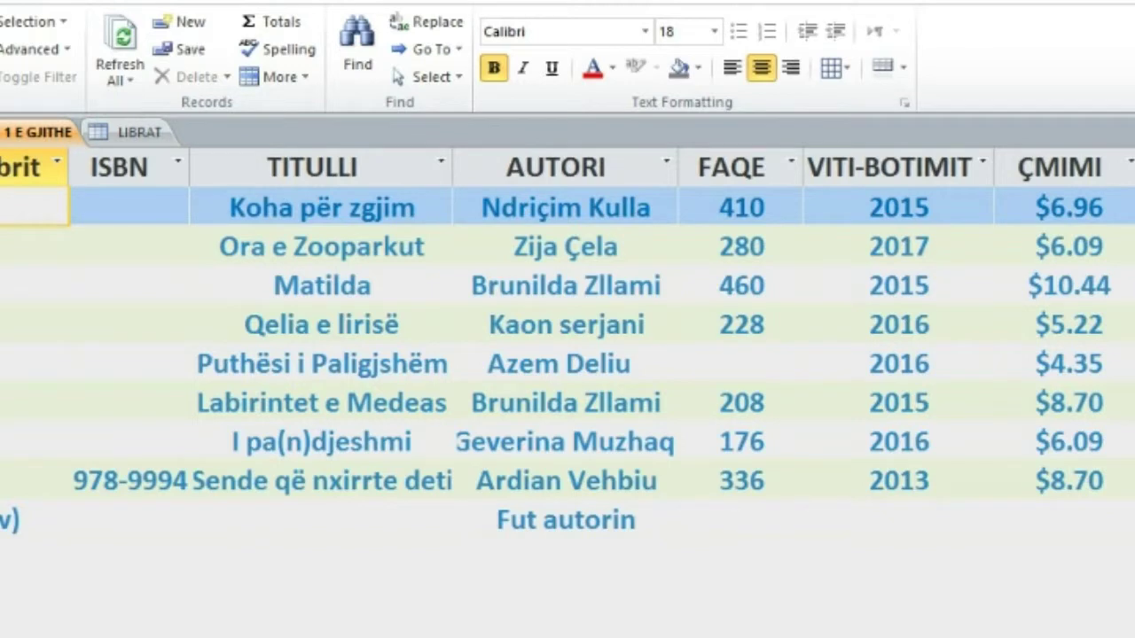
pyautogui.hotkey('ctrl', 'w')
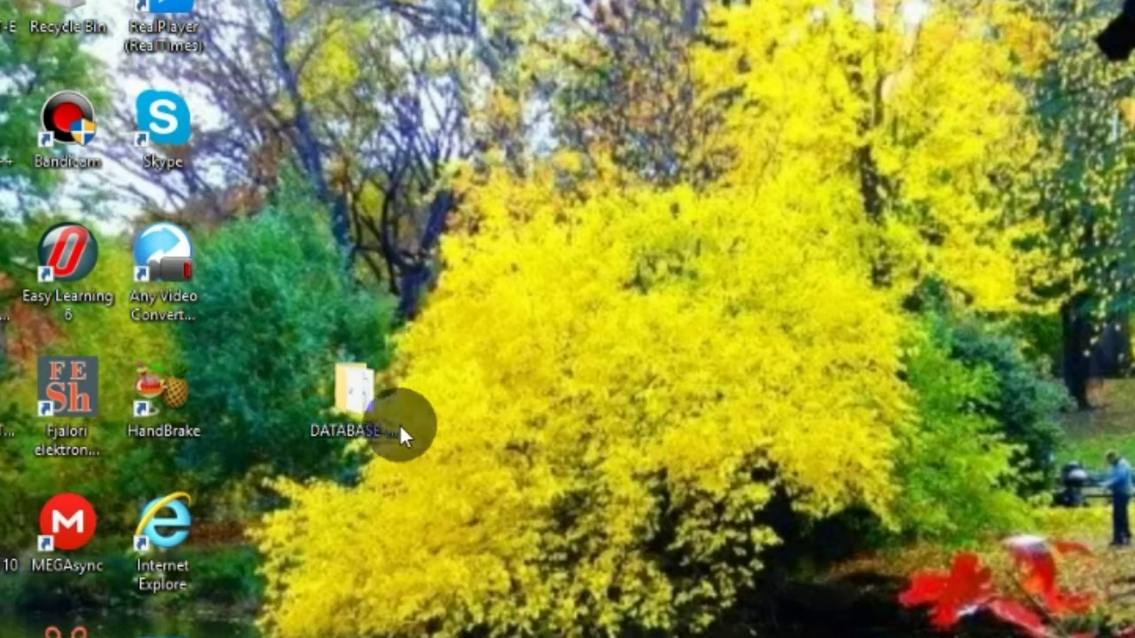
# Step: Move the DATABASE-BIBLOTEKA folder higher on the desktop and create a new folder below it named TEST DATABASE
pyautogui.moveTo(356, 390); pyautogui.dragTo(374, 257)
pyautogui.moveTo(352, 212); pyautogui.dragTo(347, 306)
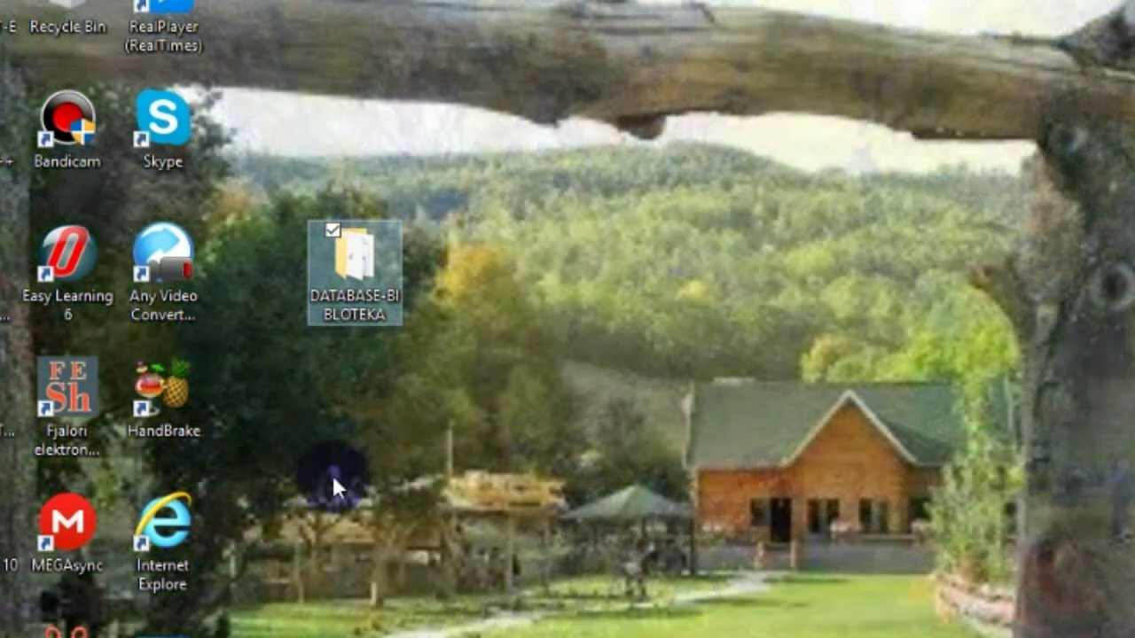
pyautogui.click(358, 431)
pyautogui.rightClick(360, 435)
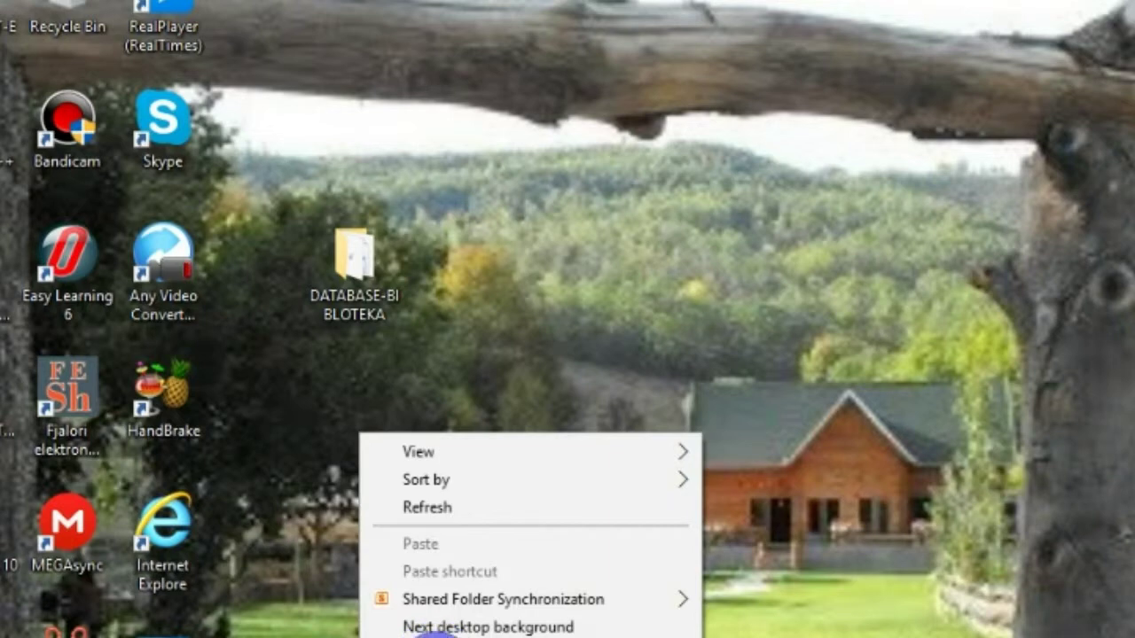
pyautogui.click(798, 631)
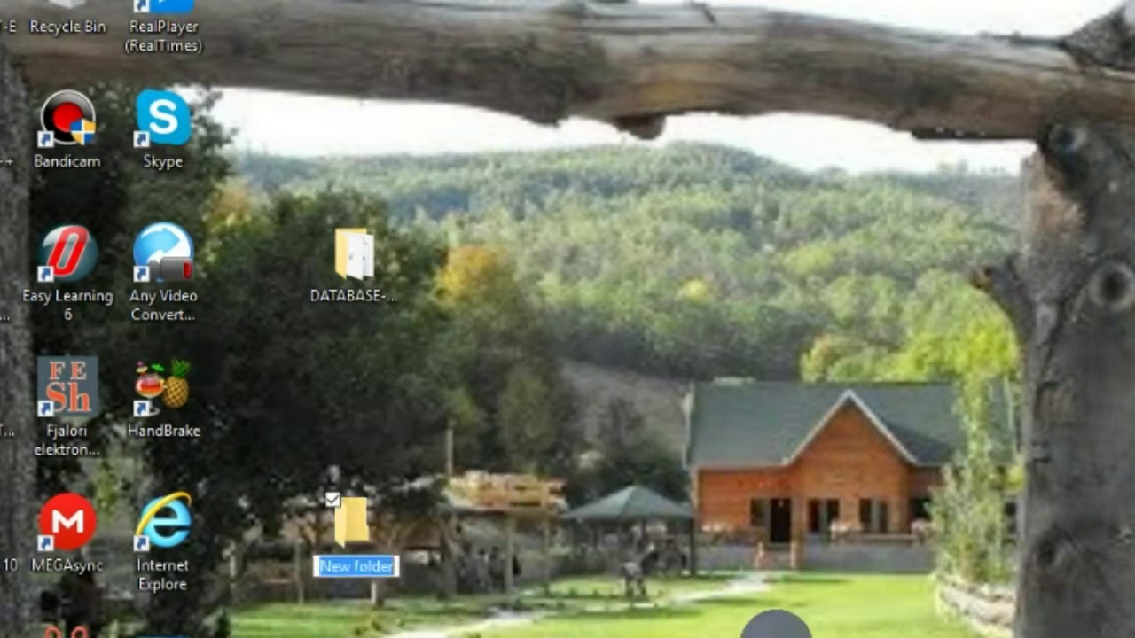
pyautogui.write('D')
pyautogui.write('TEST')
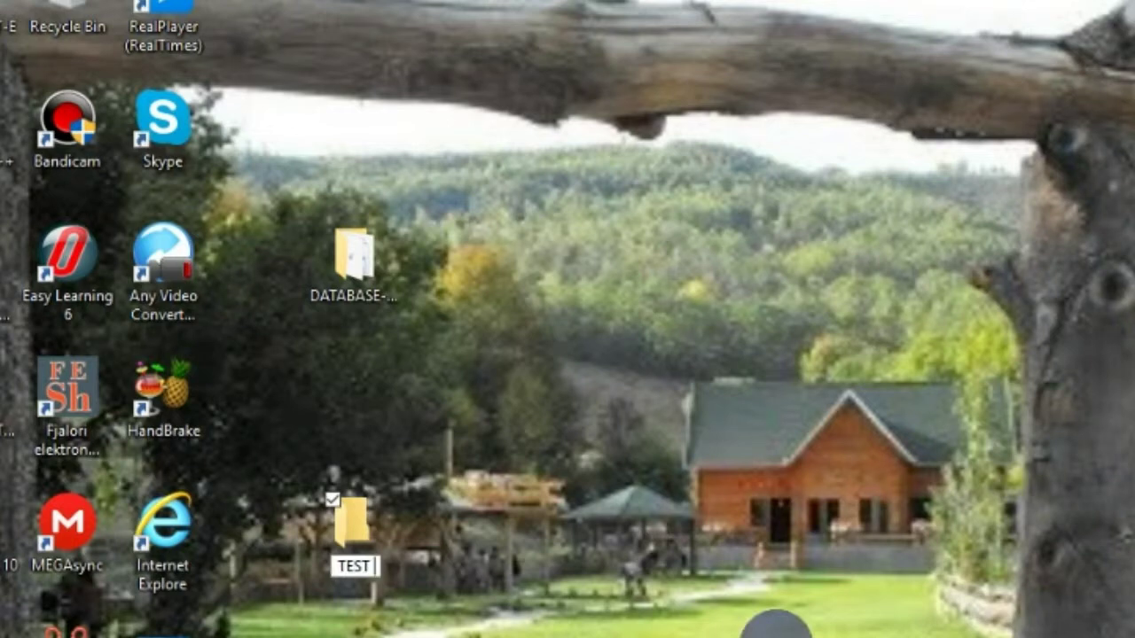
pyautogui.write(' DATABASE')
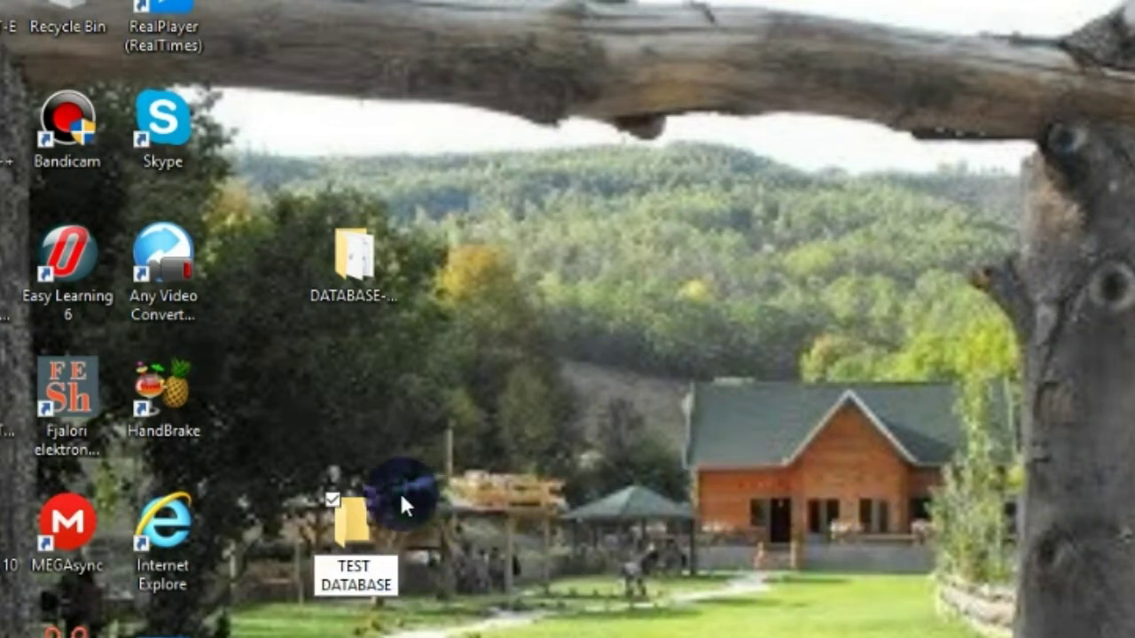
pyautogui.click(353, 510)
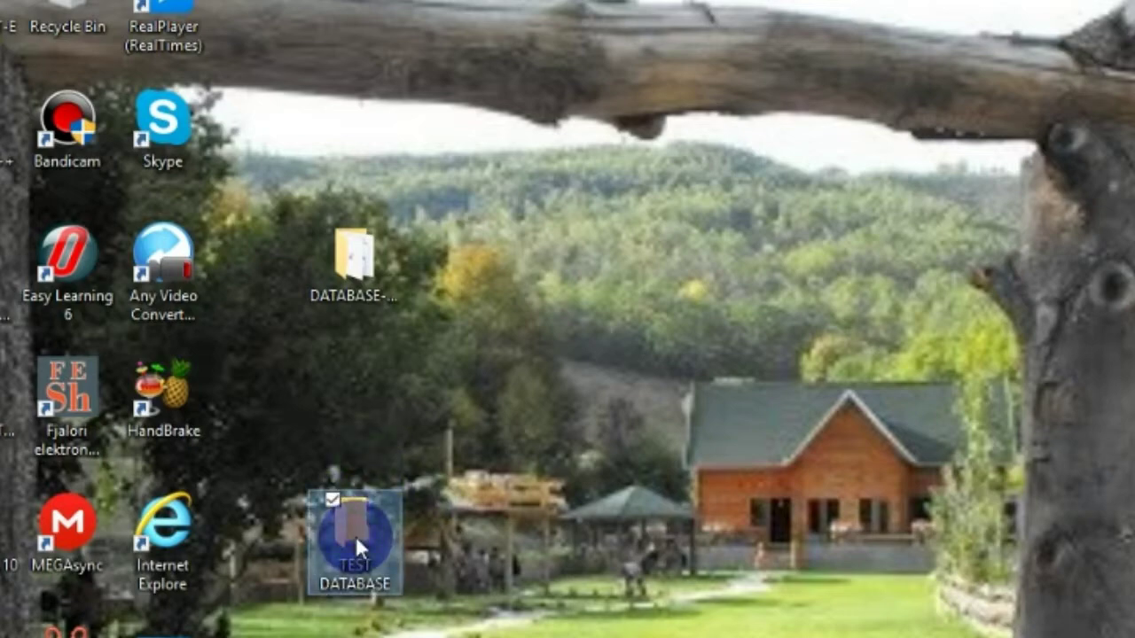
# Step: Open the TEST DATABASE folder to inspect its contents and location in the folder tree, then minimize its window
pyautogui.doubleClick(357, 533)
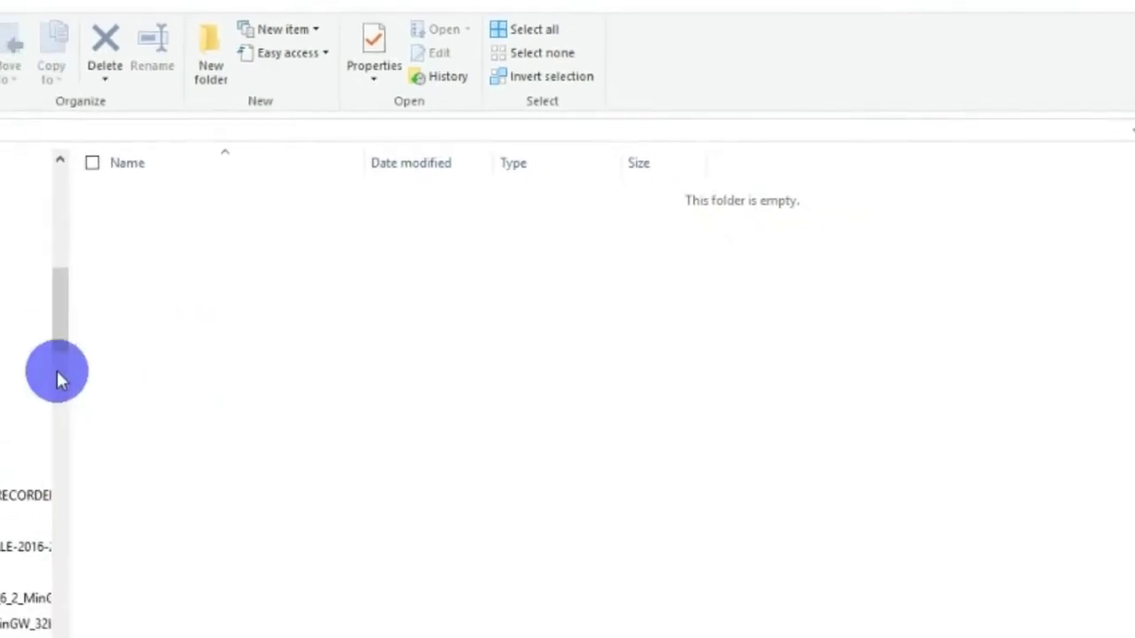
pyautogui.moveTo(54, 308); pyautogui.dragTo(54, 307)
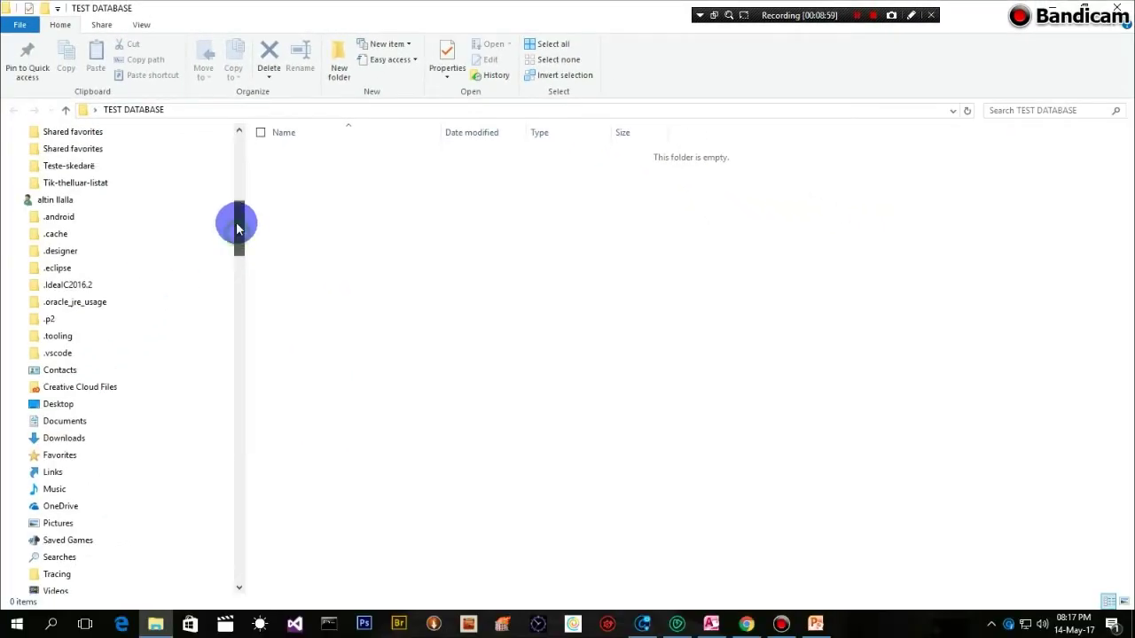
pyautogui.moveTo(237, 228); pyautogui.dragTo(240, 144)
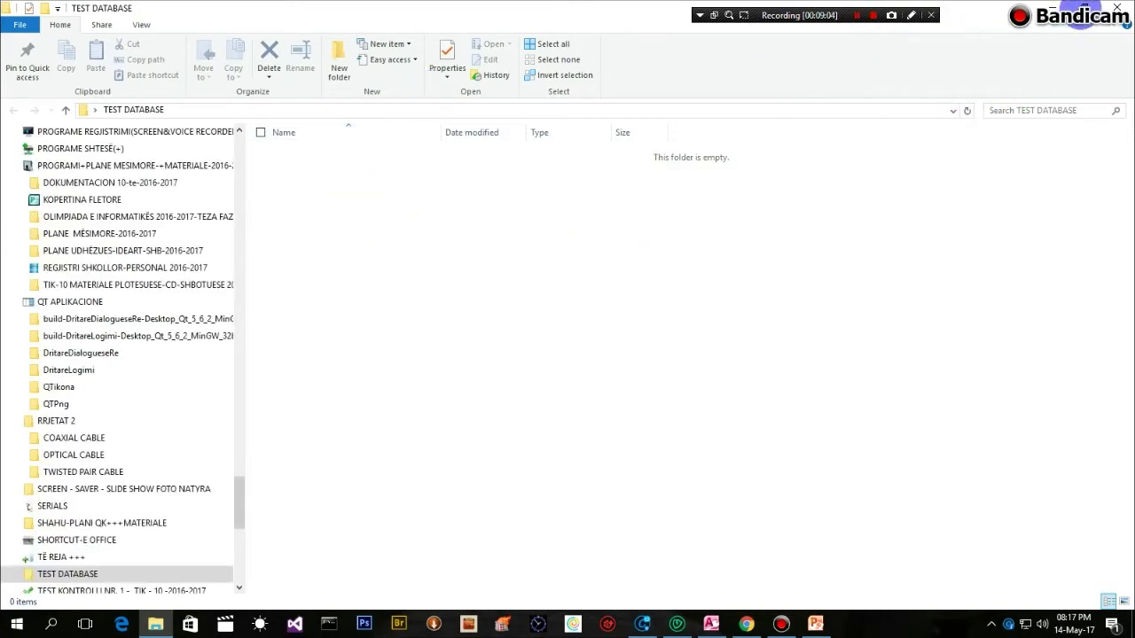
pyautogui.click(1053, 7)
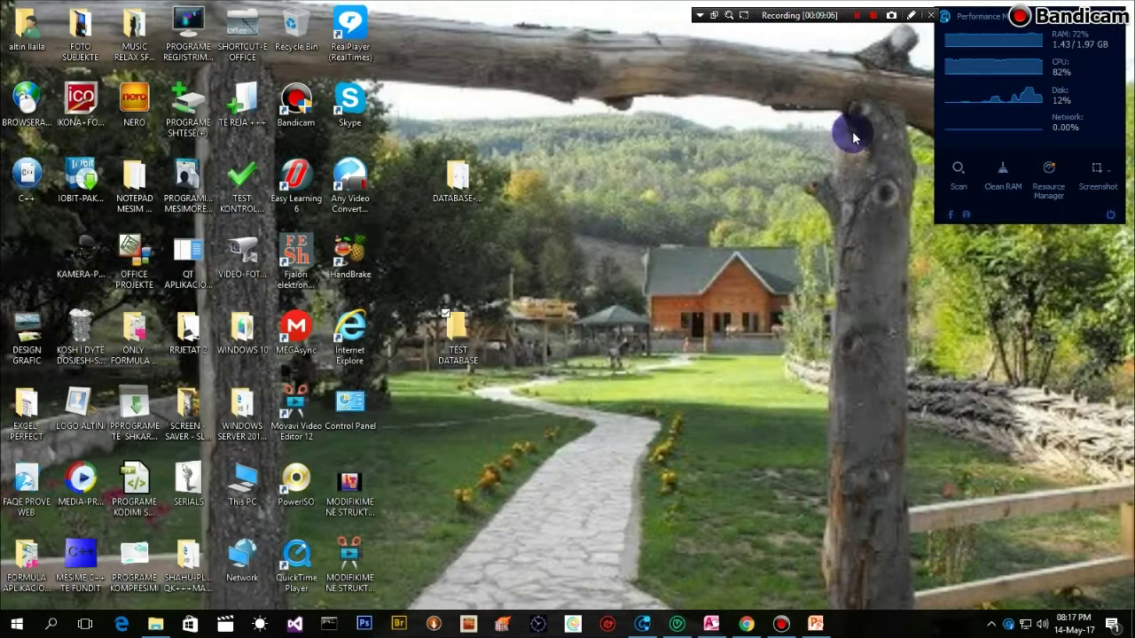
# Step: Switch to Microsoft Access and set up a new blank database with the file name TEST
pyautogui.moveTo(779, 621)
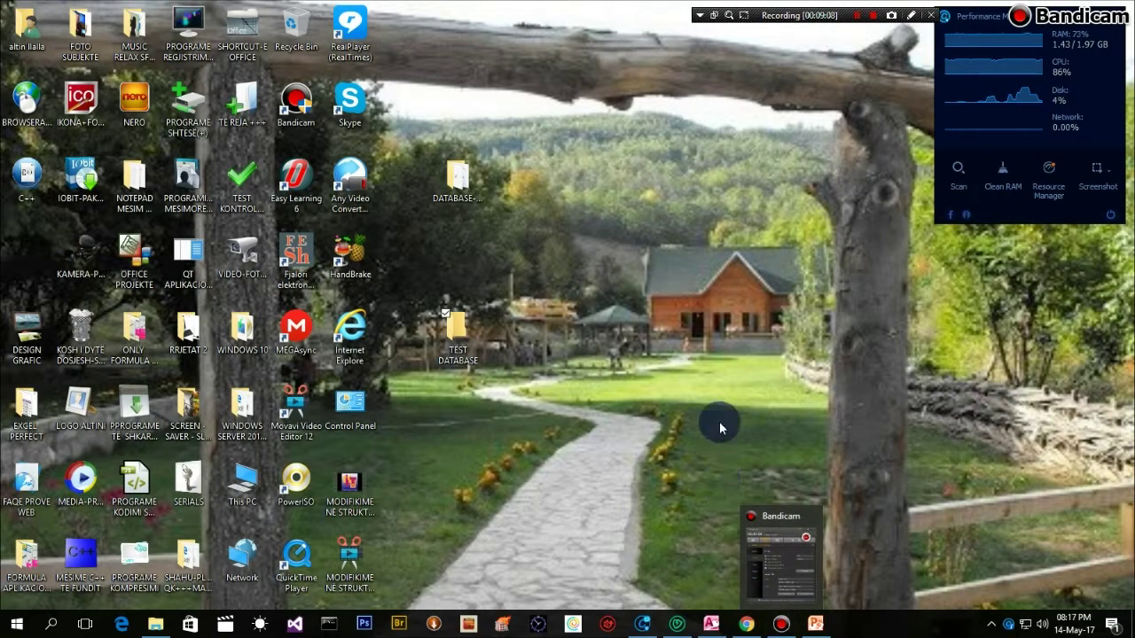
pyautogui.click(712, 624)
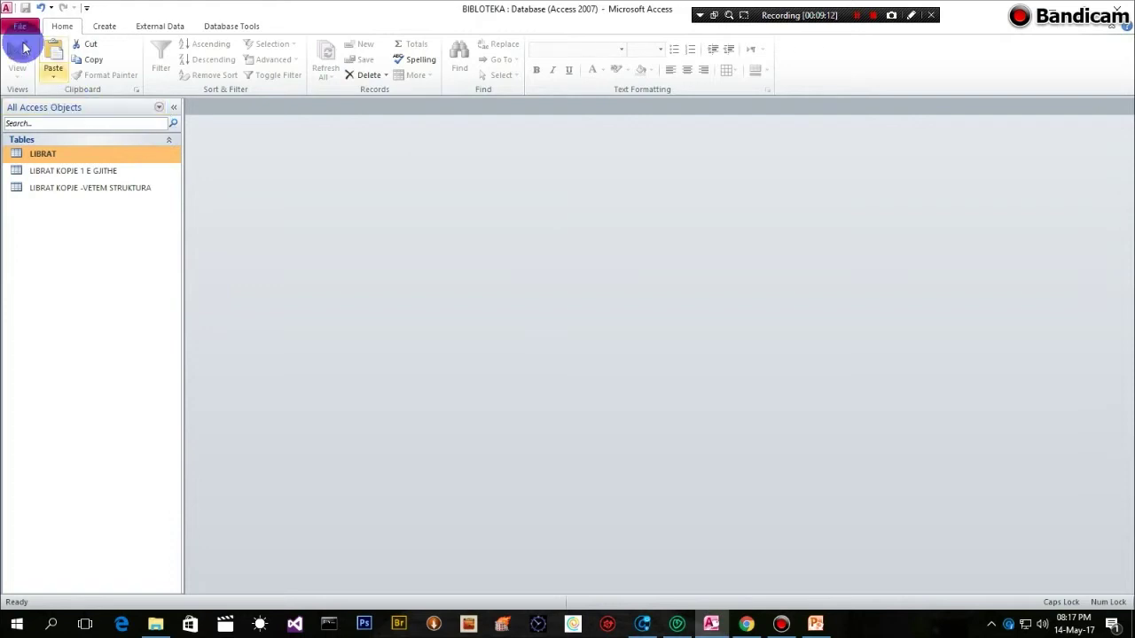
pyautogui.click(18, 29)
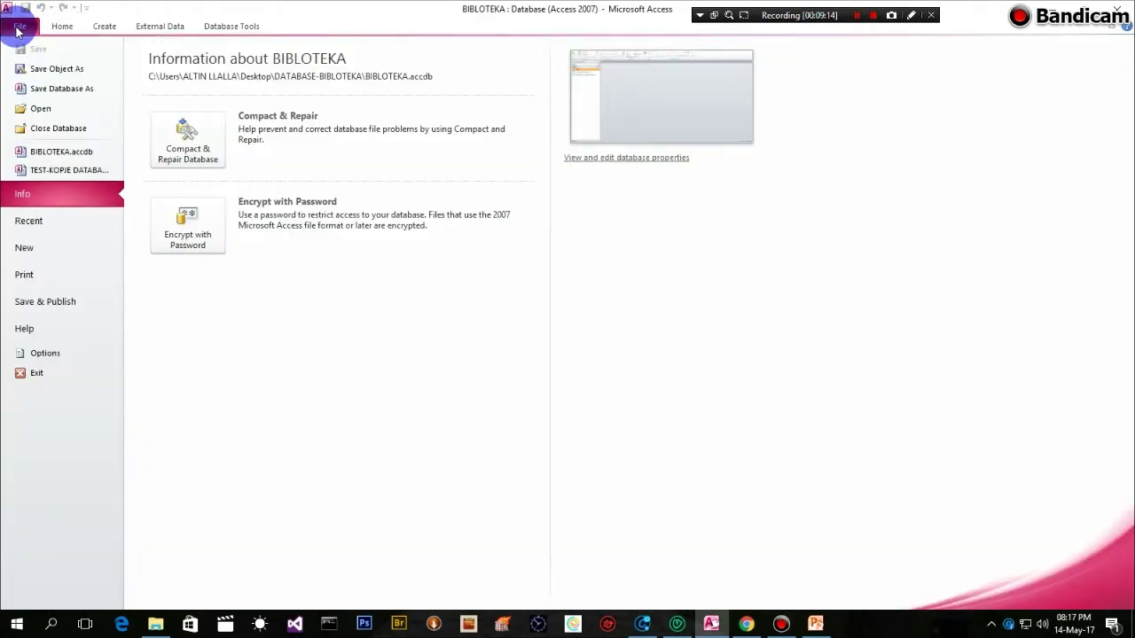
pyautogui.click(26, 249)
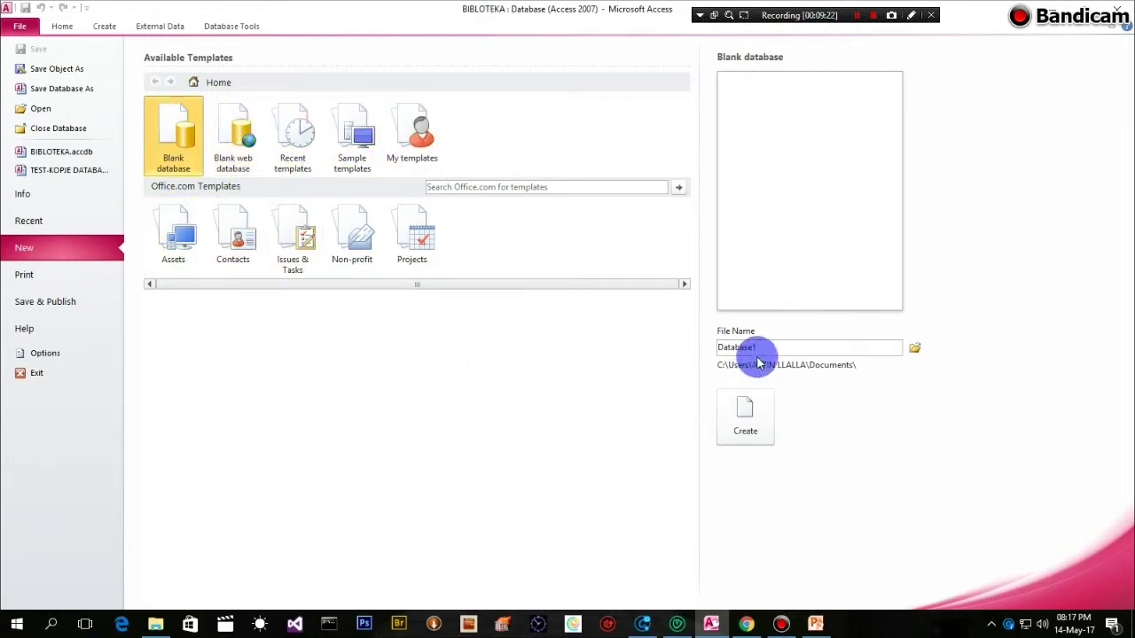
pyautogui.moveTo(764, 347); pyautogui.dragTo(659, 355)
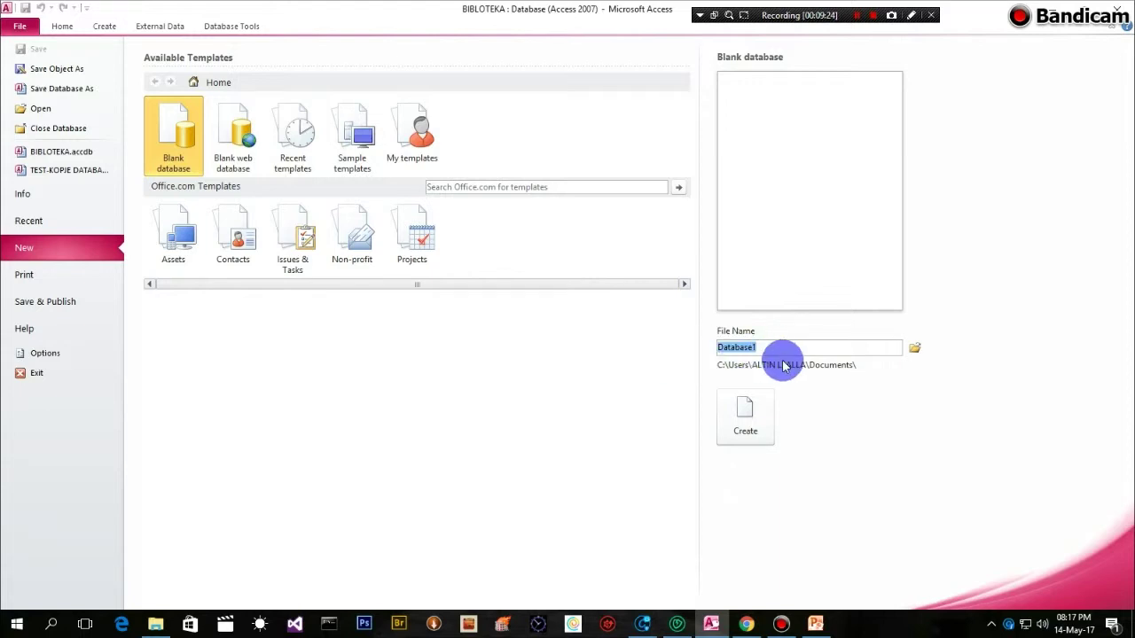
pyautogui.press('BackSpace')
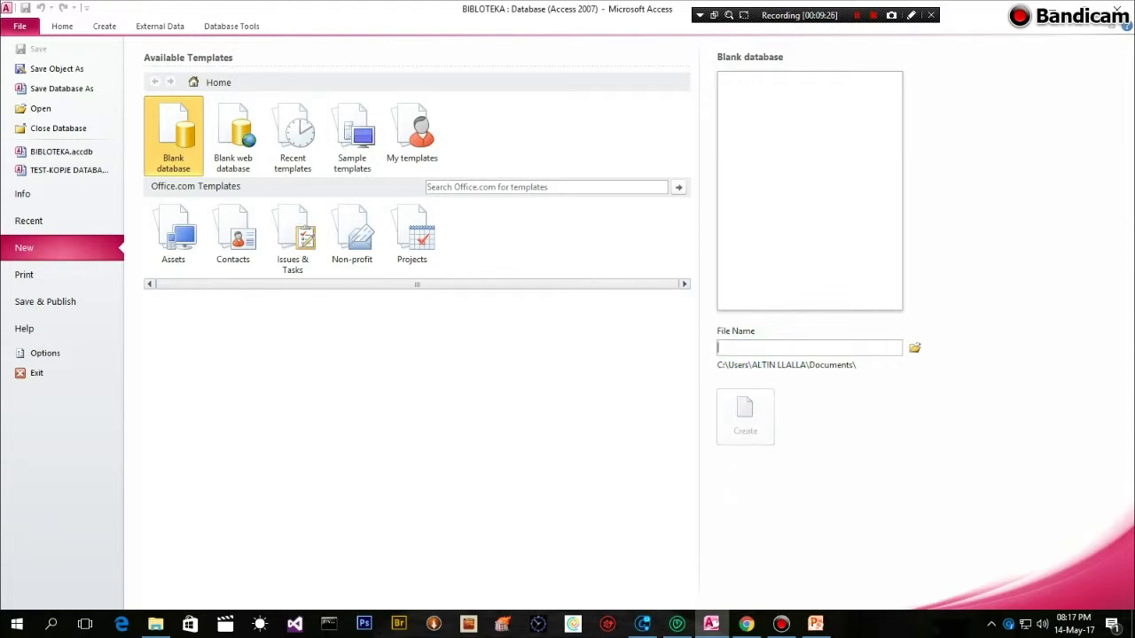
pyautogui.write('TEST')
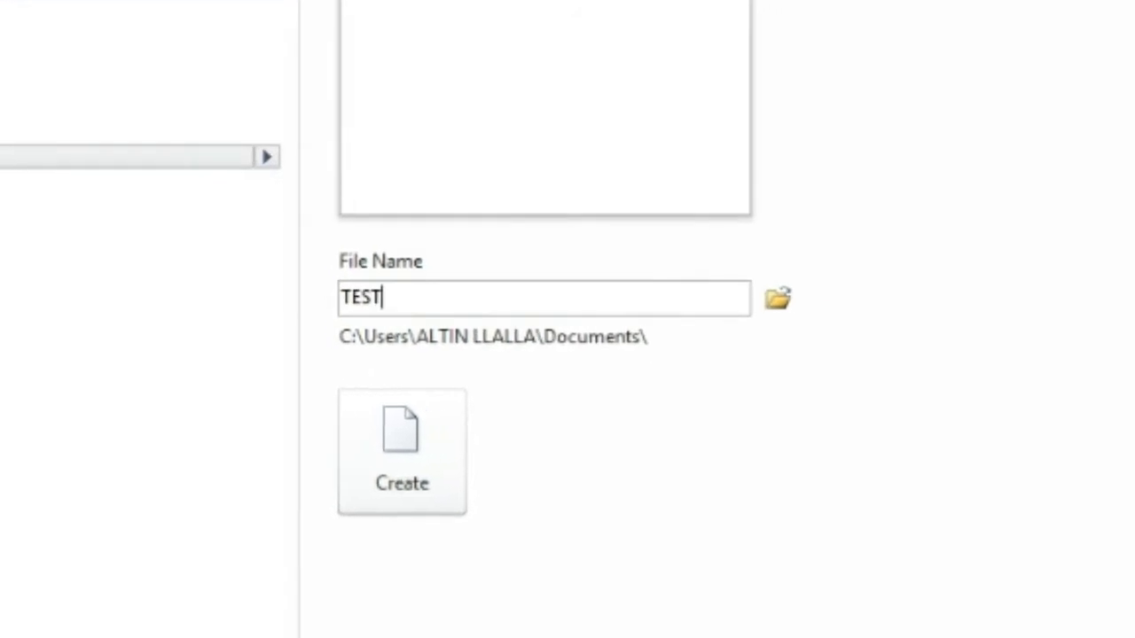
# Step: Set the new database's save location to the TEST DATABASE folder on the Desktop
pyautogui.click(775, 300)
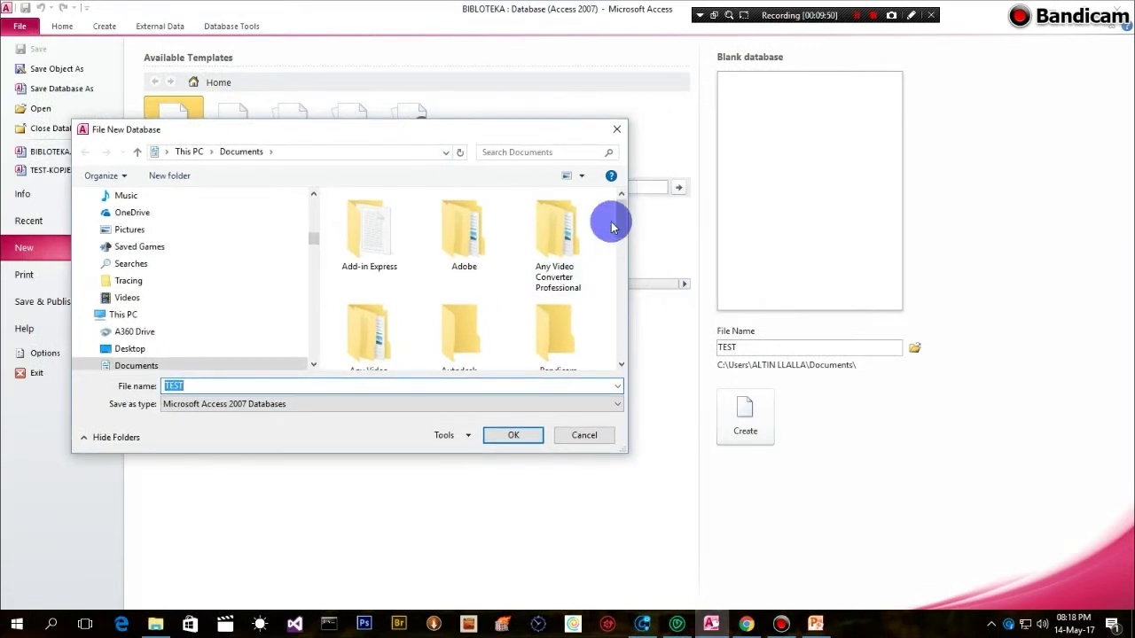
pyautogui.moveTo(623, 226); pyautogui.dragTo(621, 165)
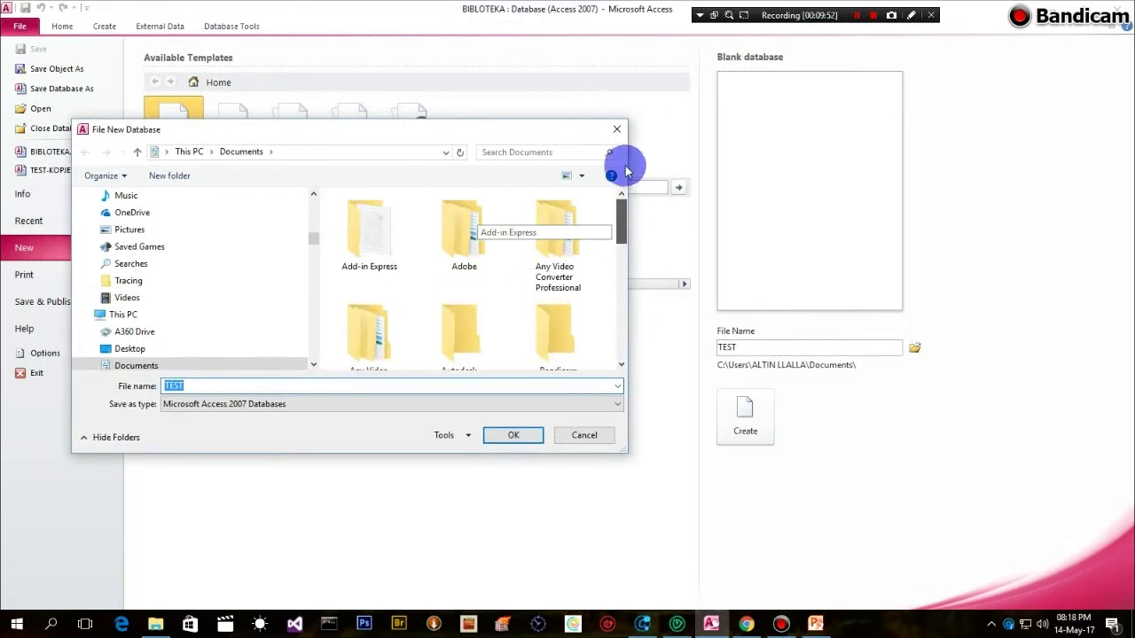
pyautogui.moveTo(314, 238); pyautogui.dragTo(313, 172)
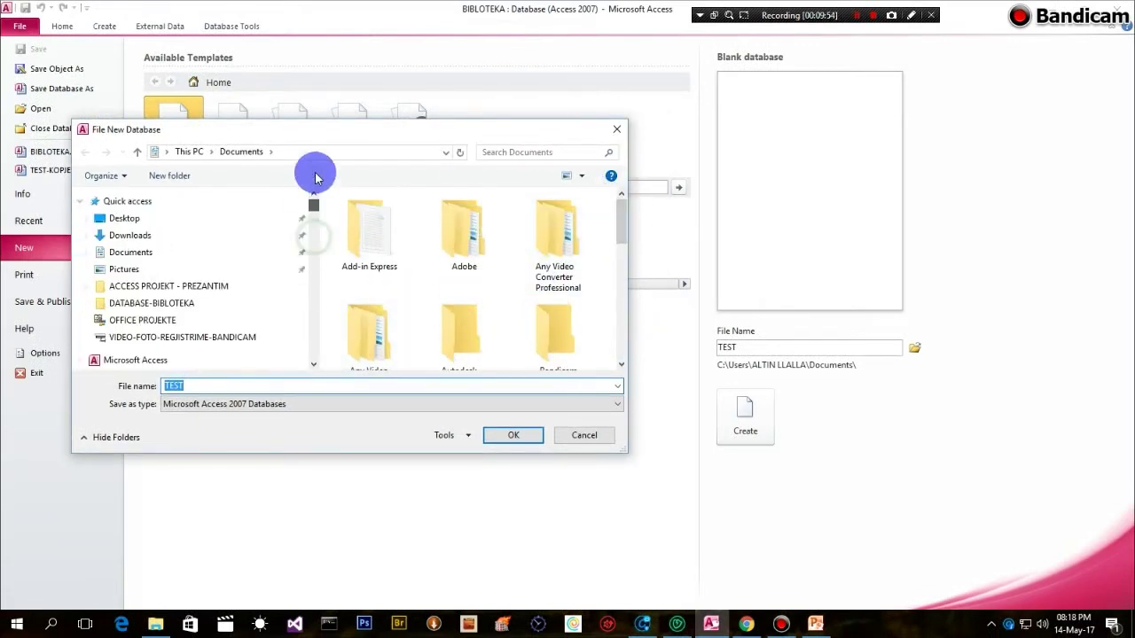
pyautogui.click(125, 219)
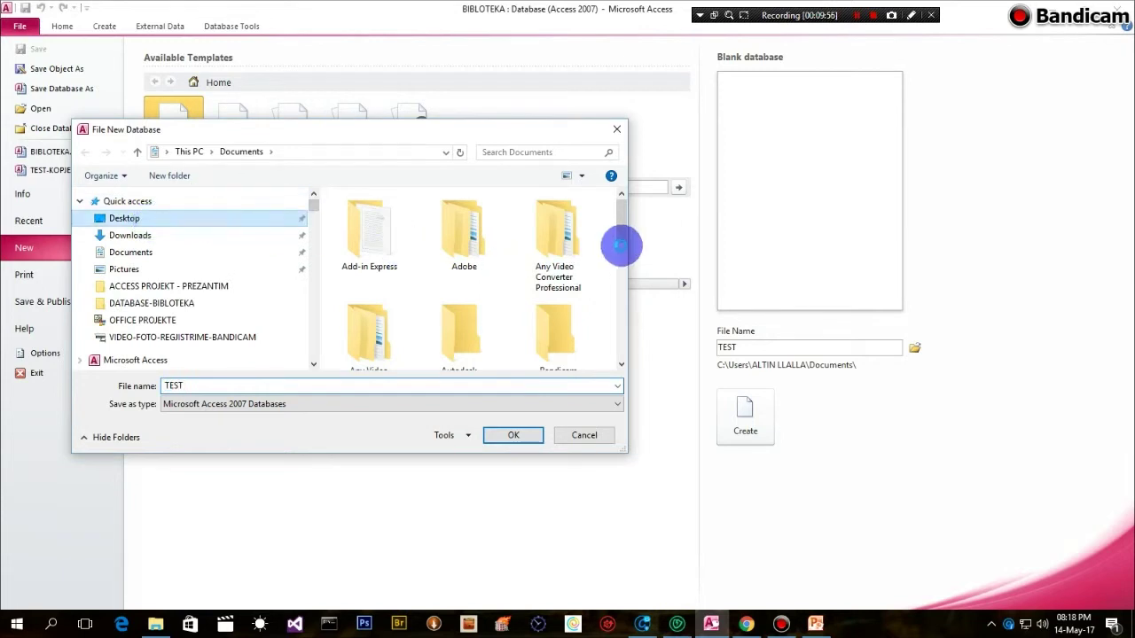
pyautogui.moveTo(623, 207); pyautogui.dragTo(633, 284)
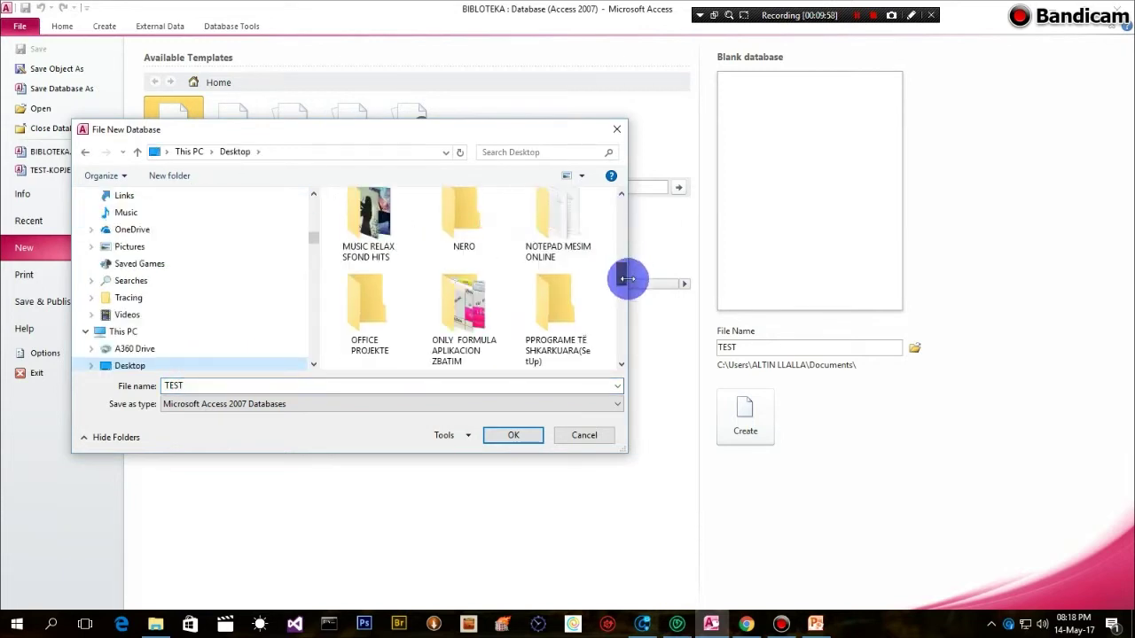
pyautogui.scroll(-3, 624, 284)
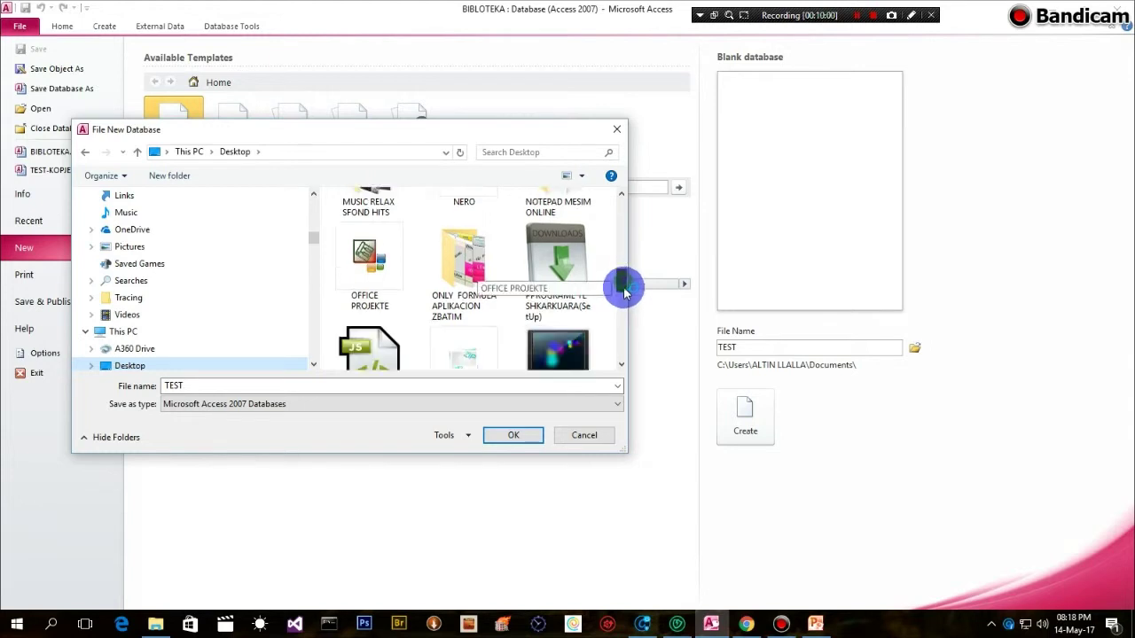
pyautogui.moveTo(627, 282); pyautogui.dragTo(609, 347)
pyautogui.doubleClick(361, 312)
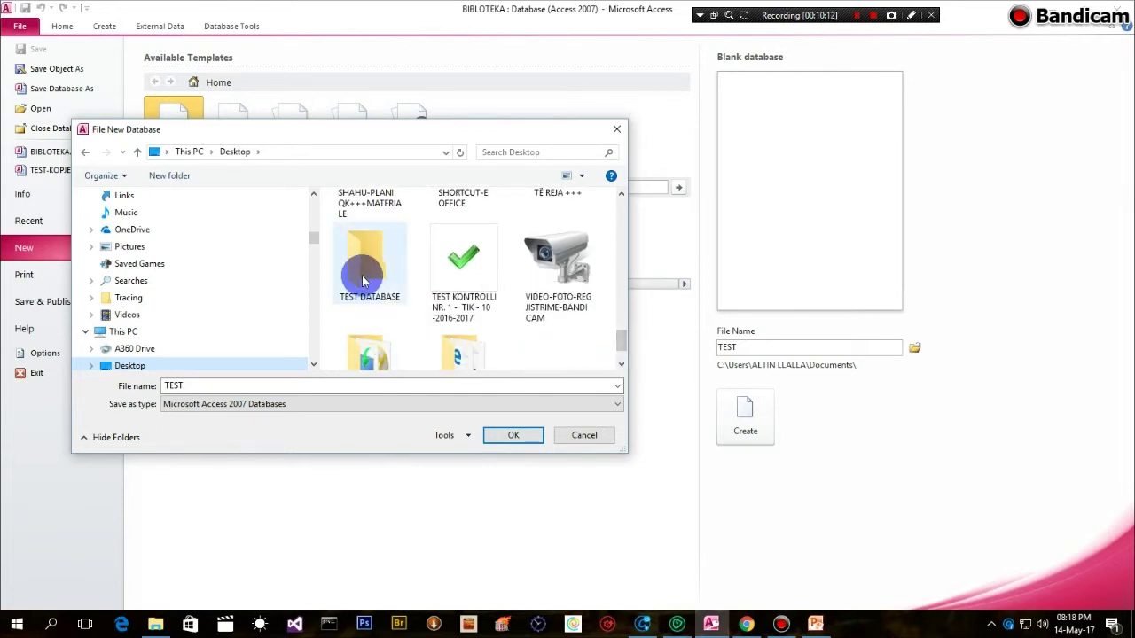
pyautogui.click(512, 437)
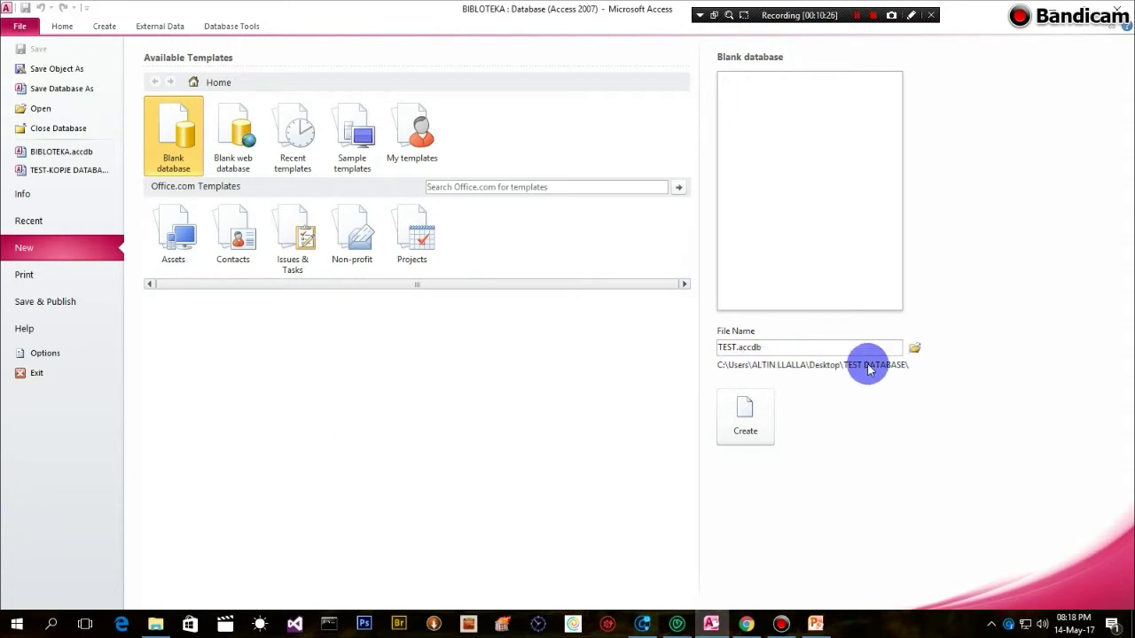
# Step: Create the TEST database and close its default empty table
pyautogui.click(746, 409)
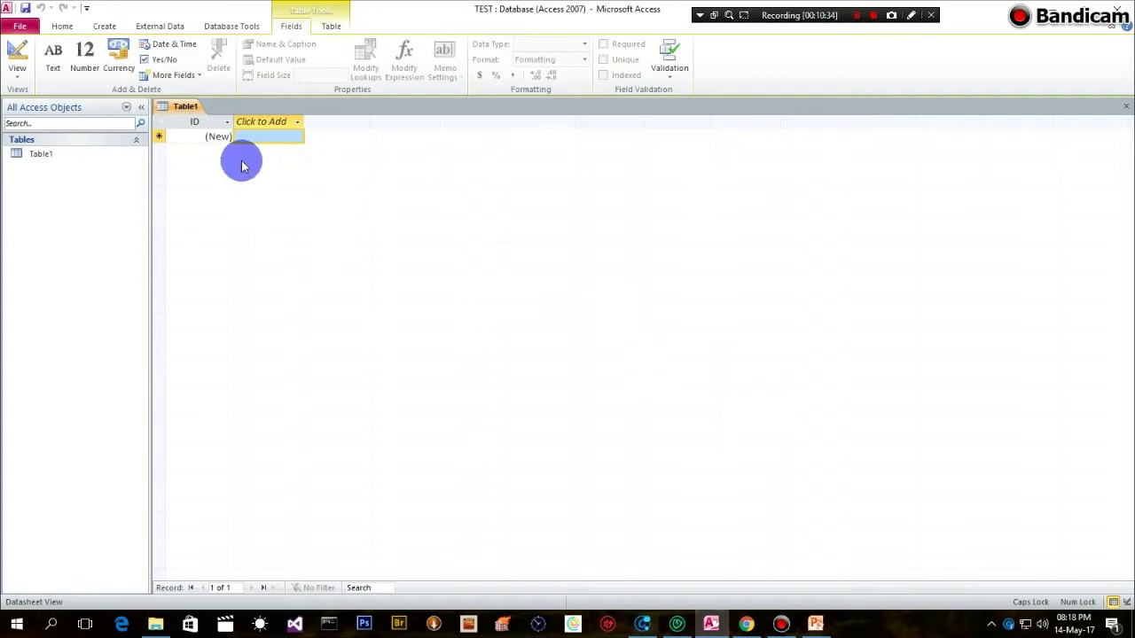
pyautogui.rightClick(189, 116)
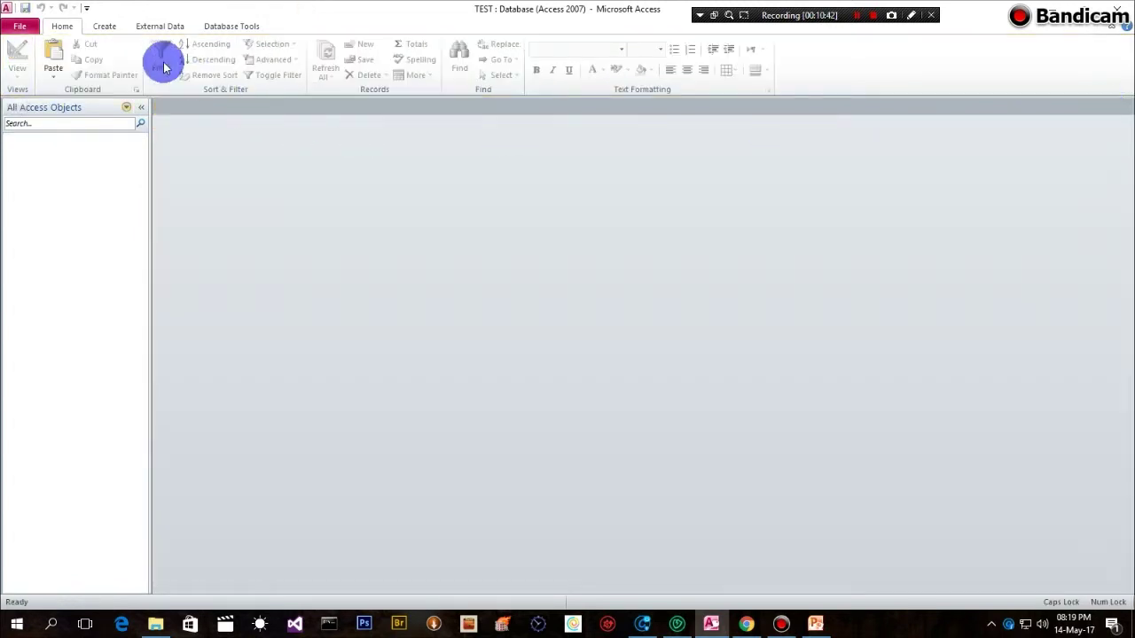
# Step: Close the TEST database and agree to emptying the clipboard
pyautogui.click(104, 27)
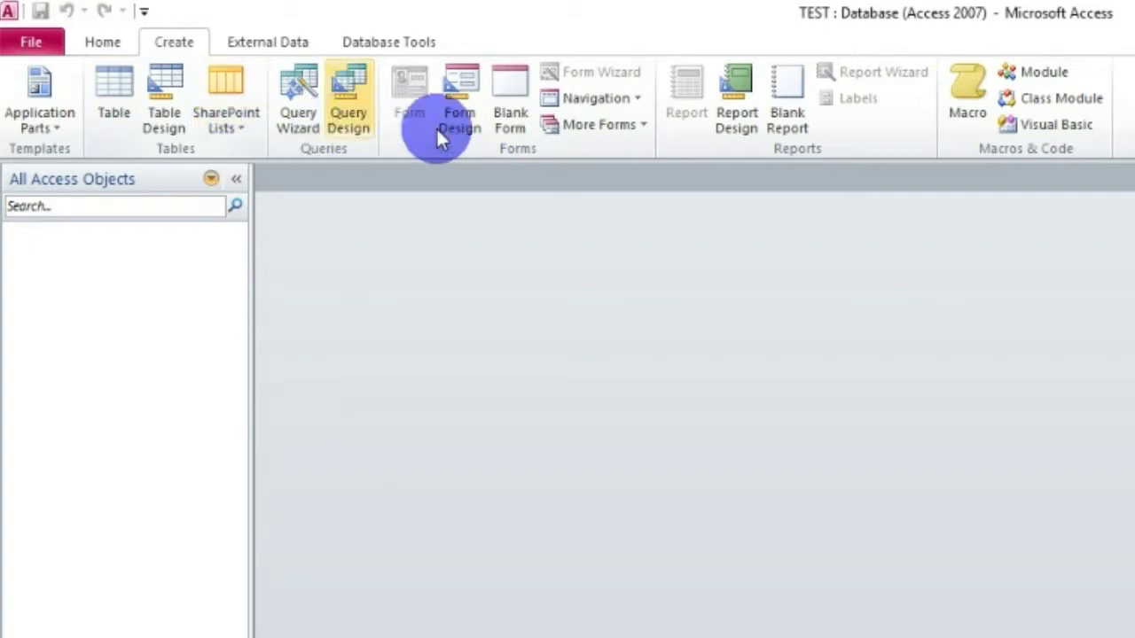
pyautogui.click(158, 77)
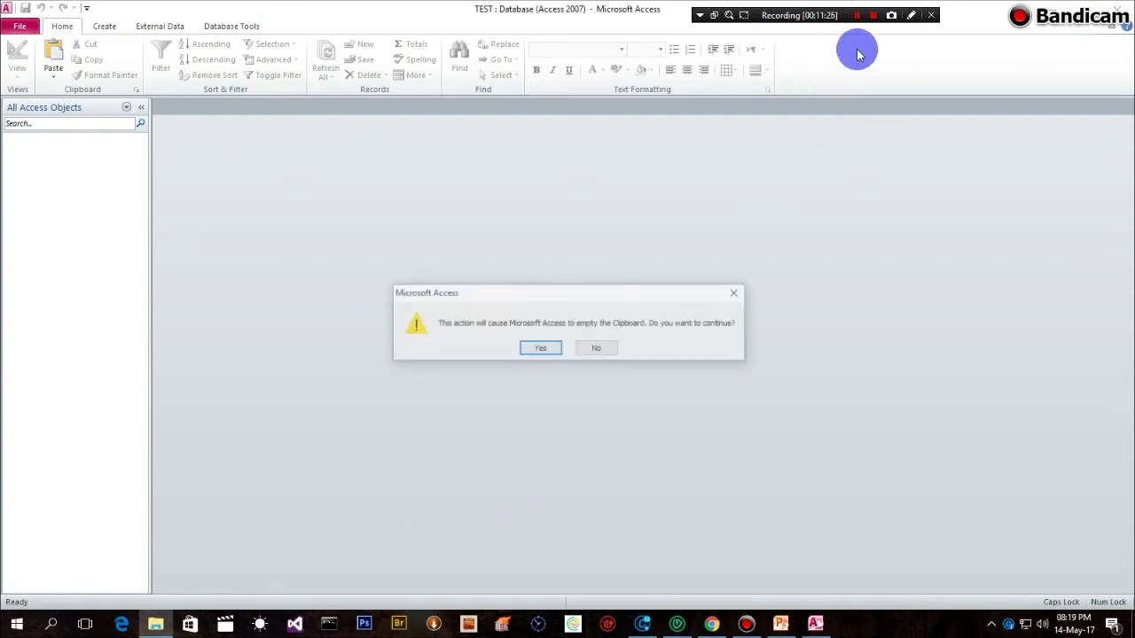
pyautogui.click(542, 351)
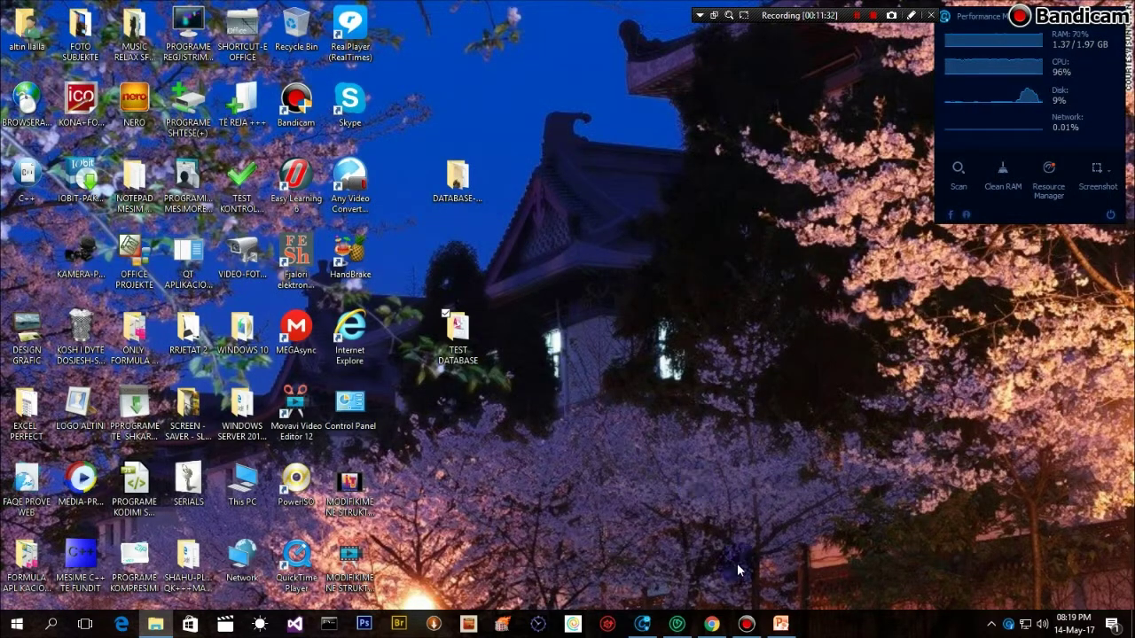
# Step: Open the BIBLOTEKA database from the DATABASE-BIBLOTEKA folder on the desktop
pyautogui.click(472, 182)
pyautogui.doubleClick(481, 185)
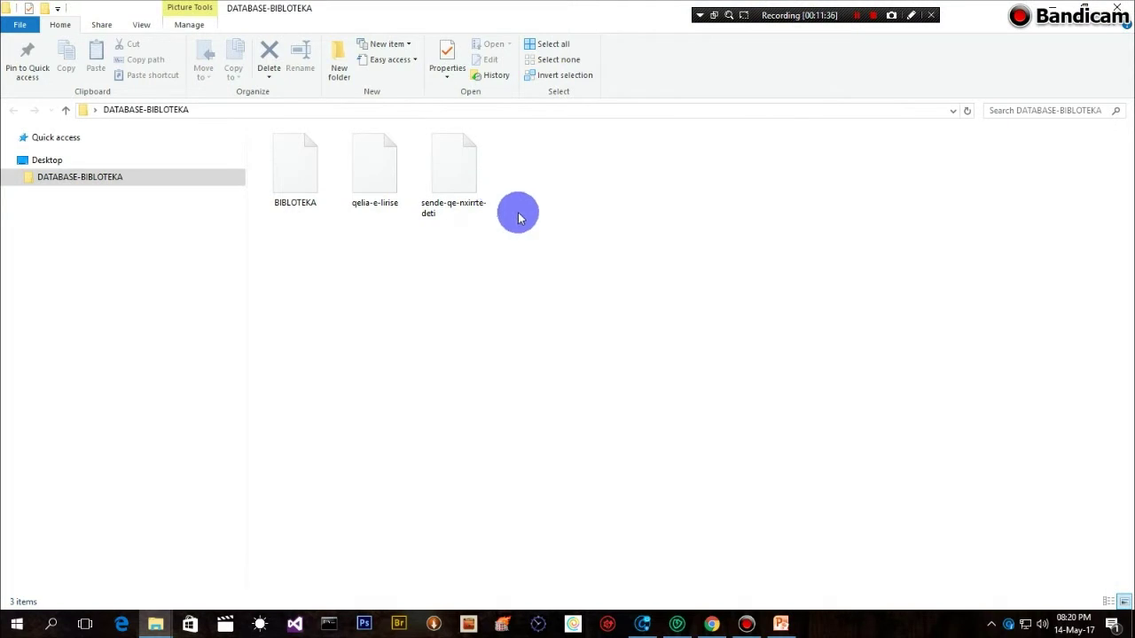
pyautogui.click(293, 179)
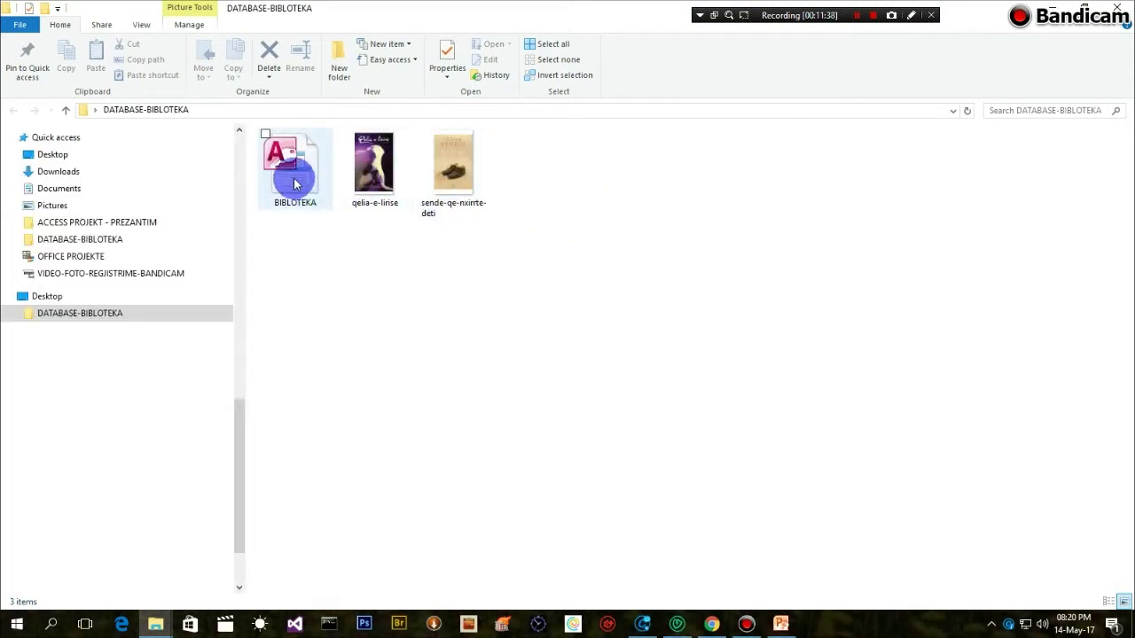
pyautogui.click(291, 182)
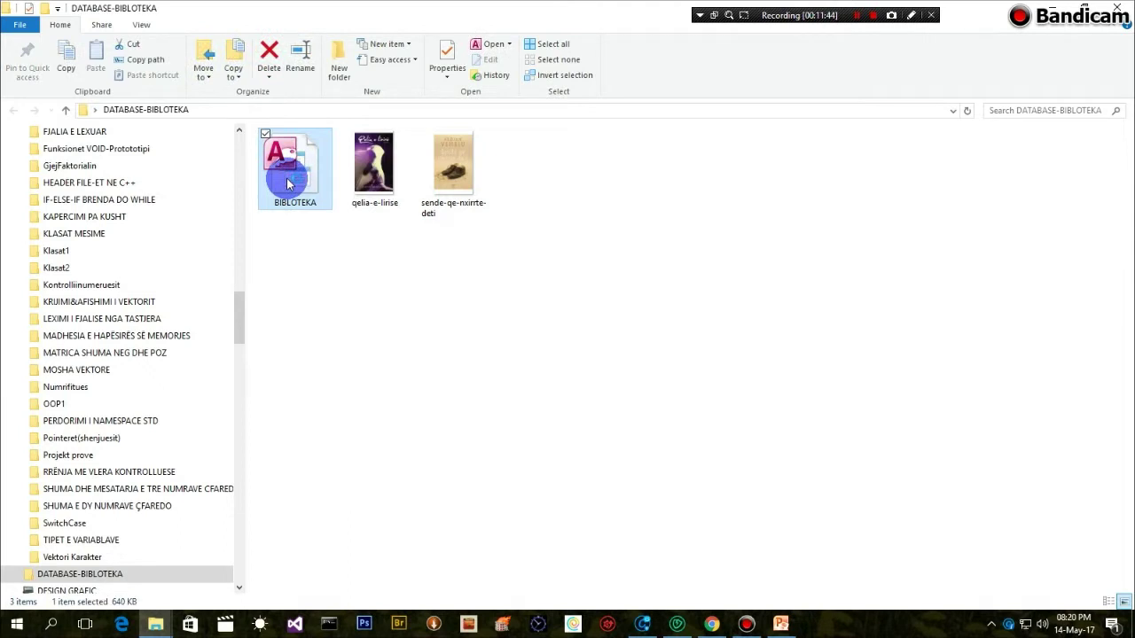
pyautogui.doubleClick(286, 184)
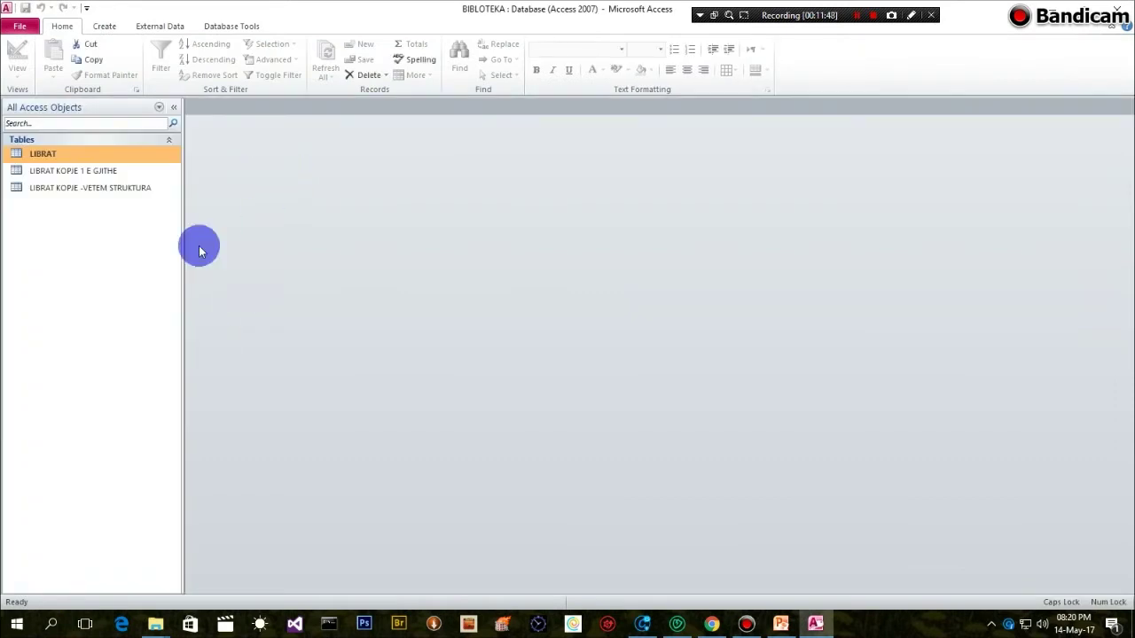
# Step: Select the LIBRAT table and start exporting it to an Access database
pyautogui.click(47, 174)
pyautogui.click(41, 187)
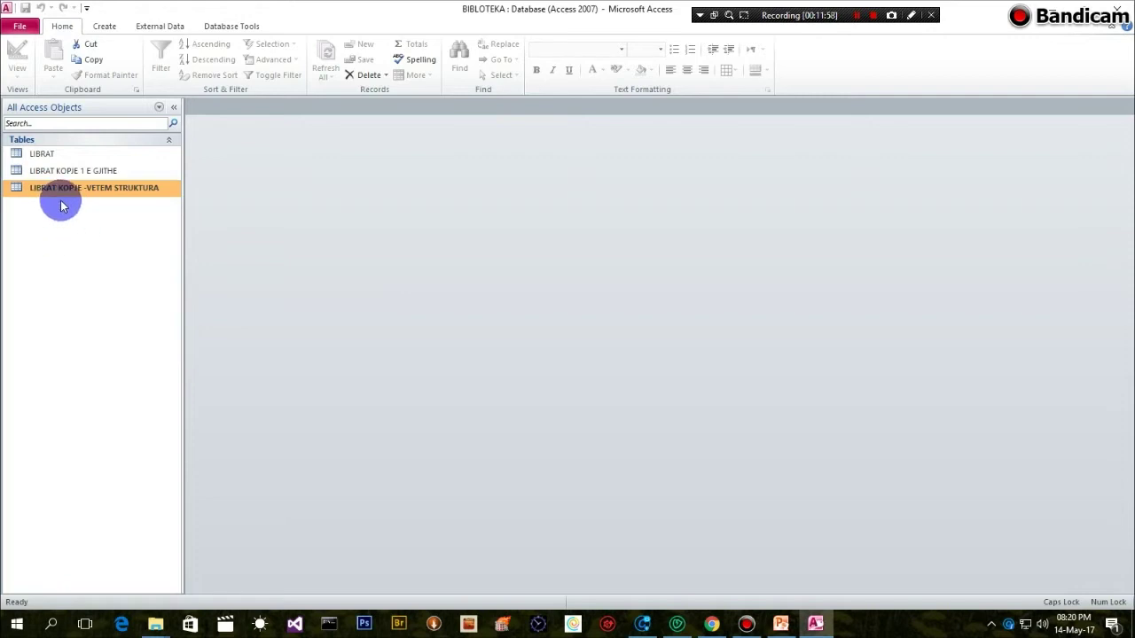
pyautogui.click(41, 154)
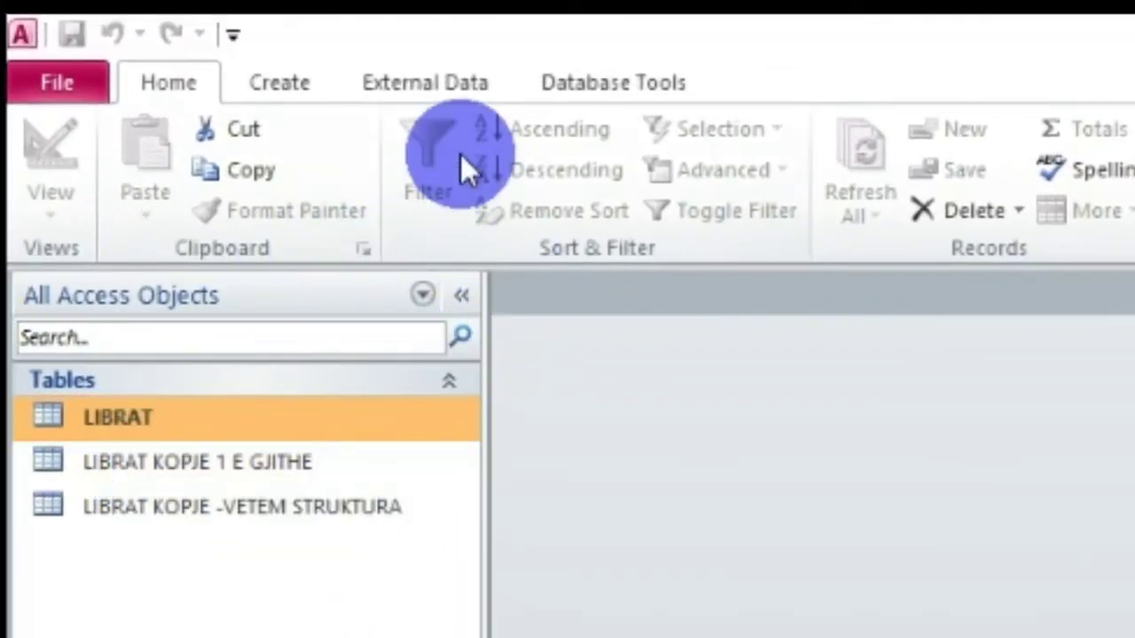
pyautogui.click(414, 92)
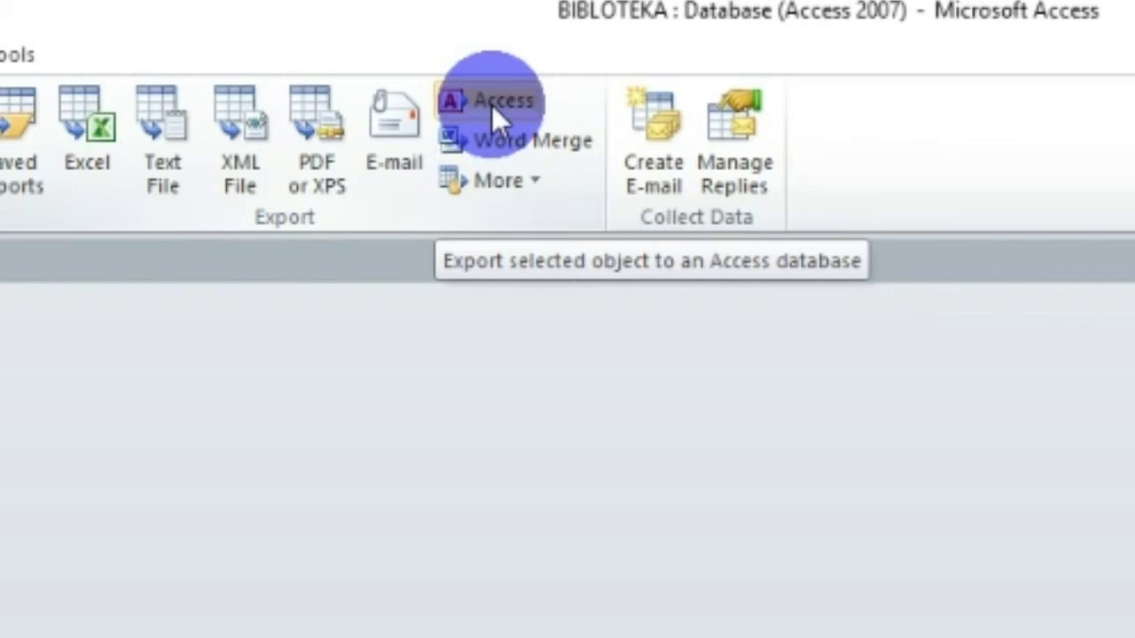
pyautogui.click(493, 104)
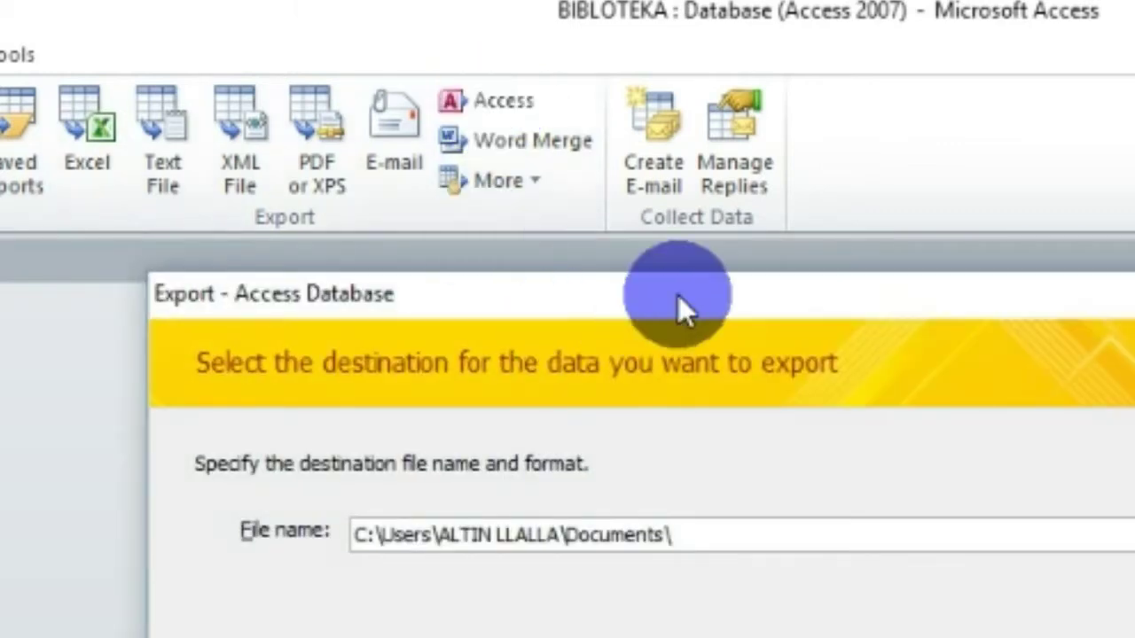
pyautogui.moveTo(678, 295); pyautogui.dragTo(618, 360)
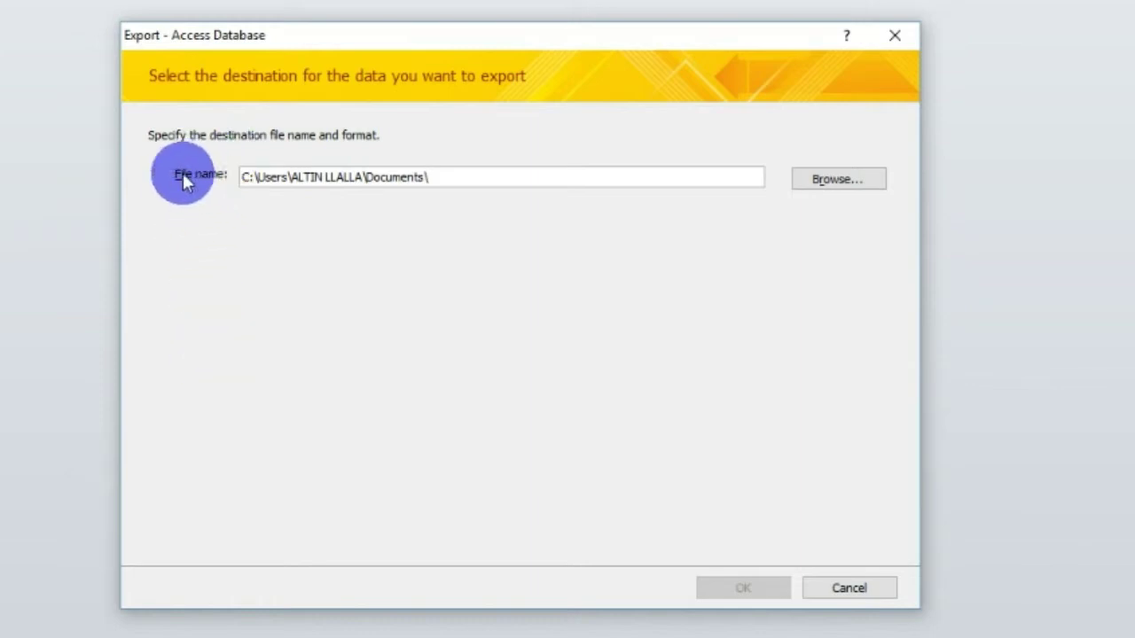
# Step: Browse for the export destination and go to the TEST DATABASE folder on the Desktop
pyautogui.moveTo(242, 178); pyautogui.dragTo(444, 179)
pyautogui.click(839, 182)
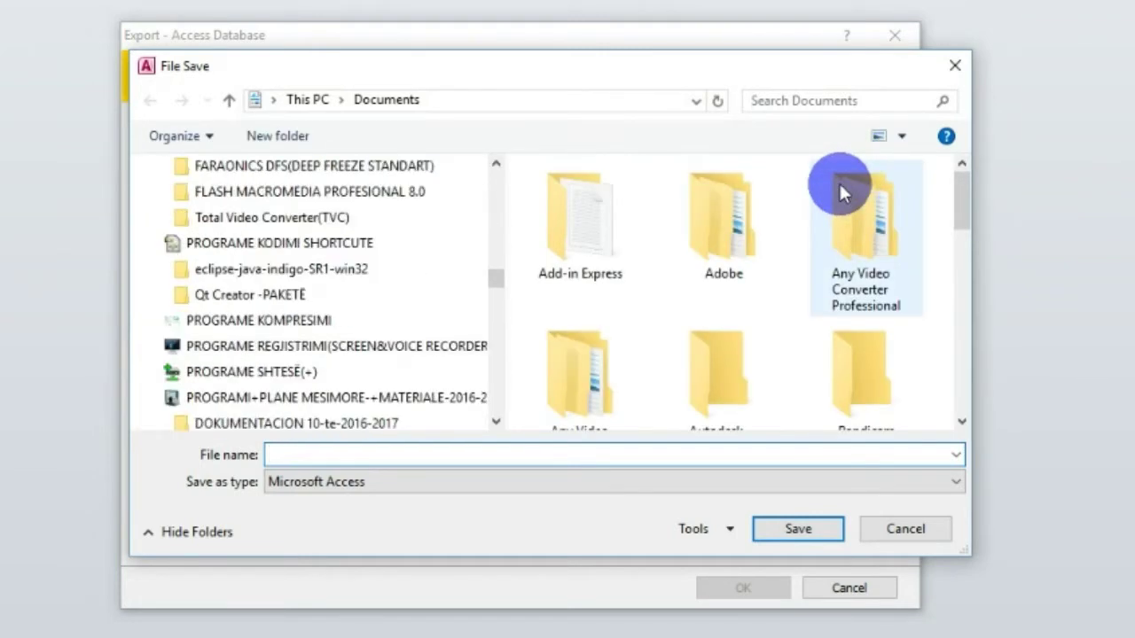
pyautogui.scroll(10, 496, 231)
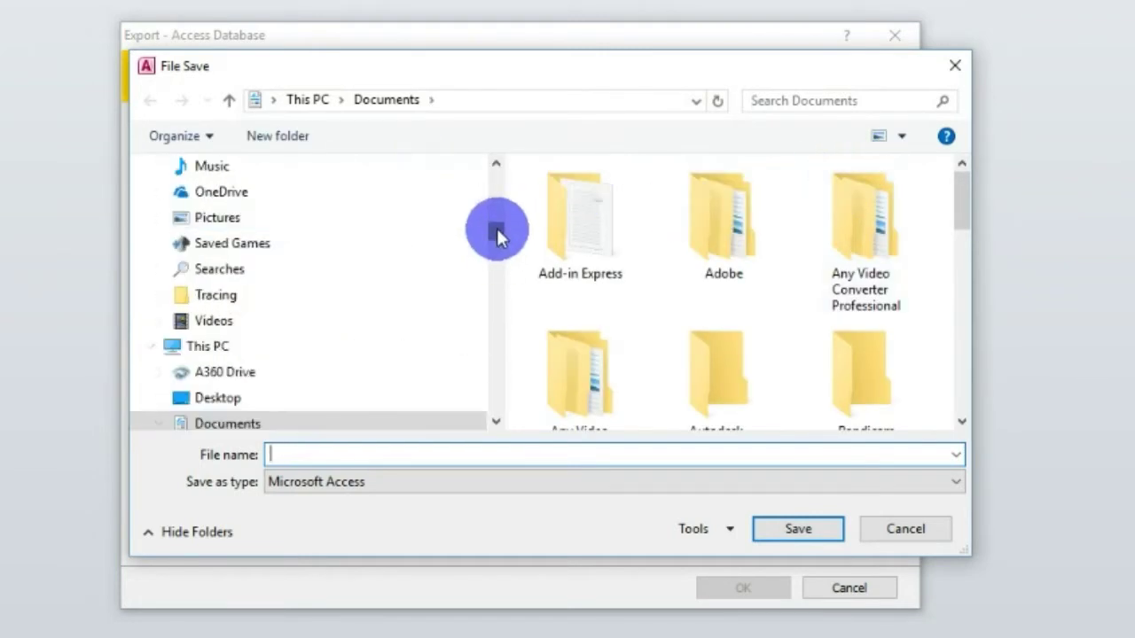
pyautogui.click(223, 202)
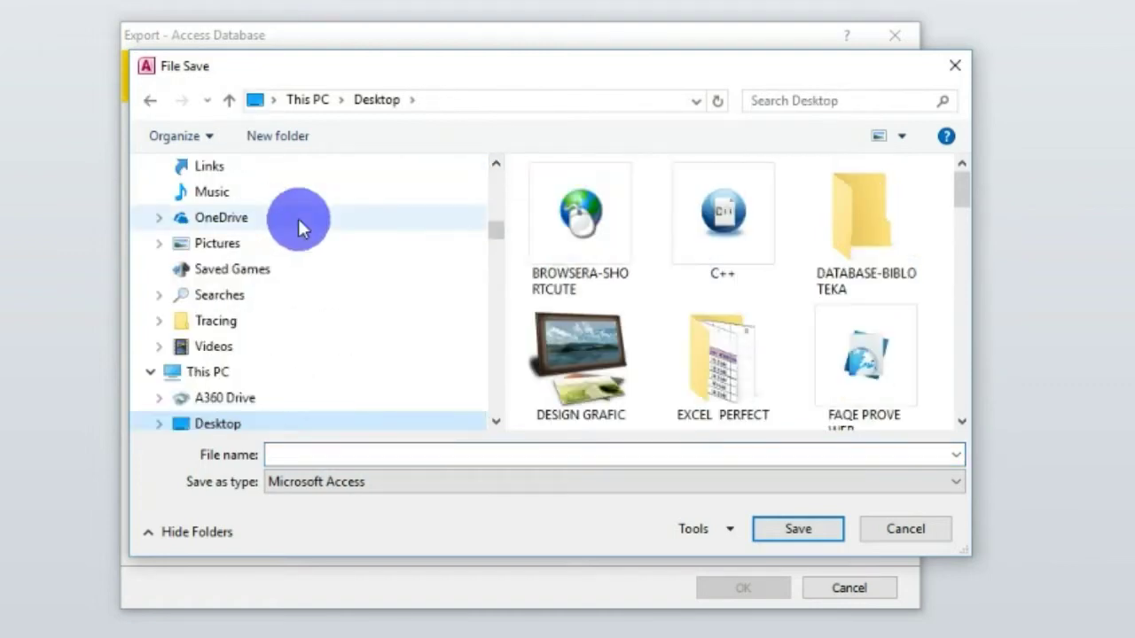
pyautogui.moveTo(965, 192); pyautogui.dragTo(976, 398)
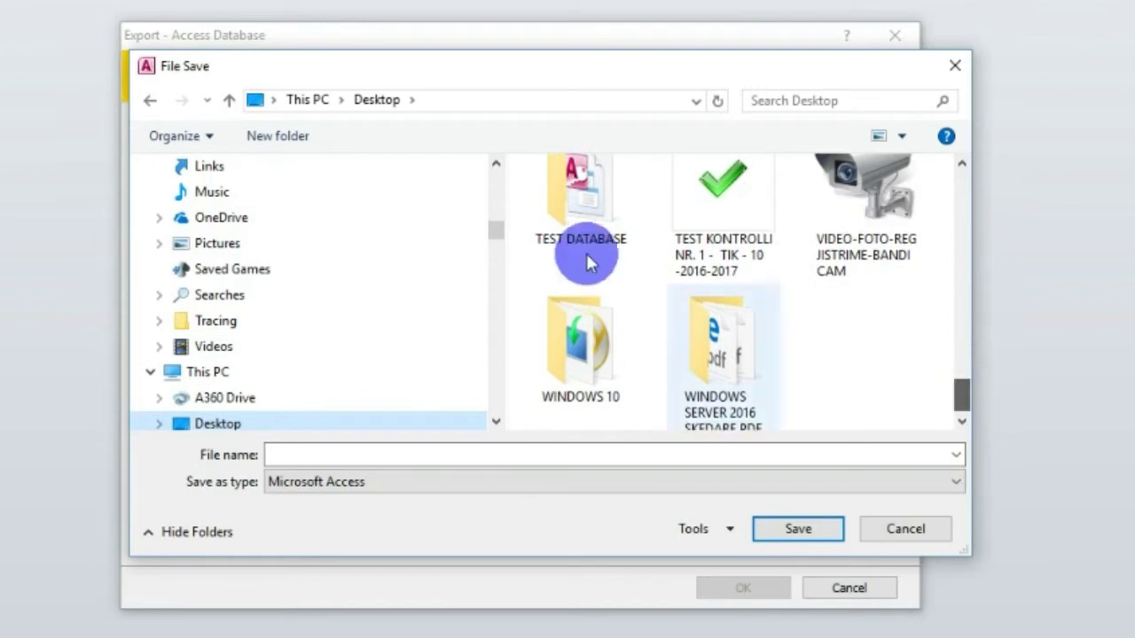
pyautogui.click(577, 215)
pyautogui.doubleClick(577, 215)
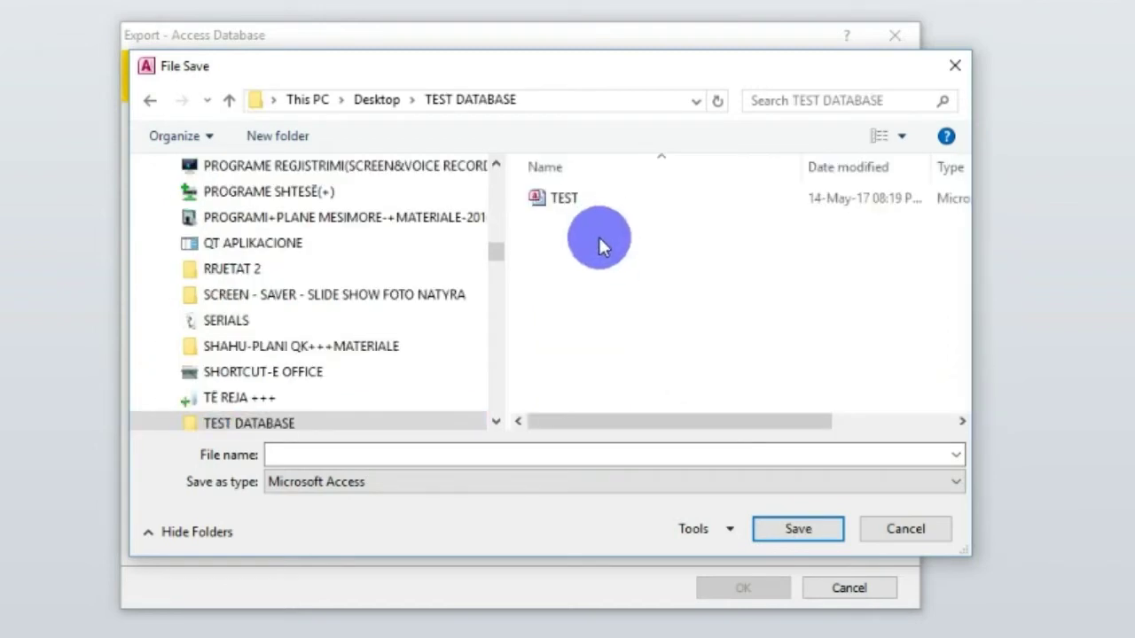
pyautogui.moveTo(722, 71); pyautogui.dragTo(669, 77)
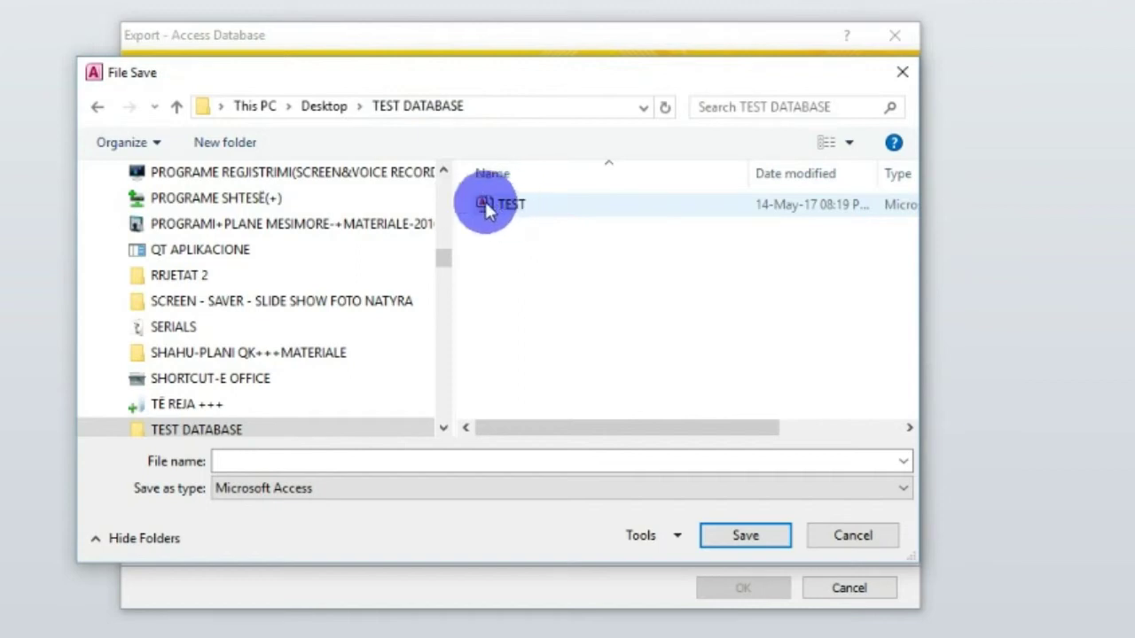
# Step: Choose the TEST database file as the export destination and accept its path
pyautogui.click(512, 209)
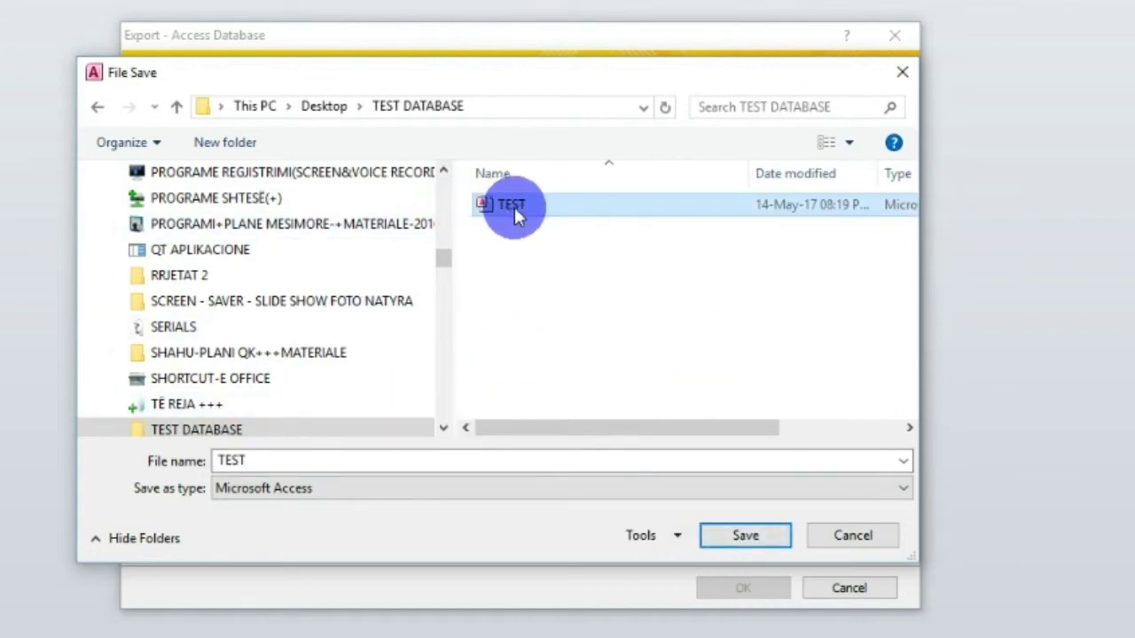
pyautogui.click(238, 461)
pyautogui.click(713, 541)
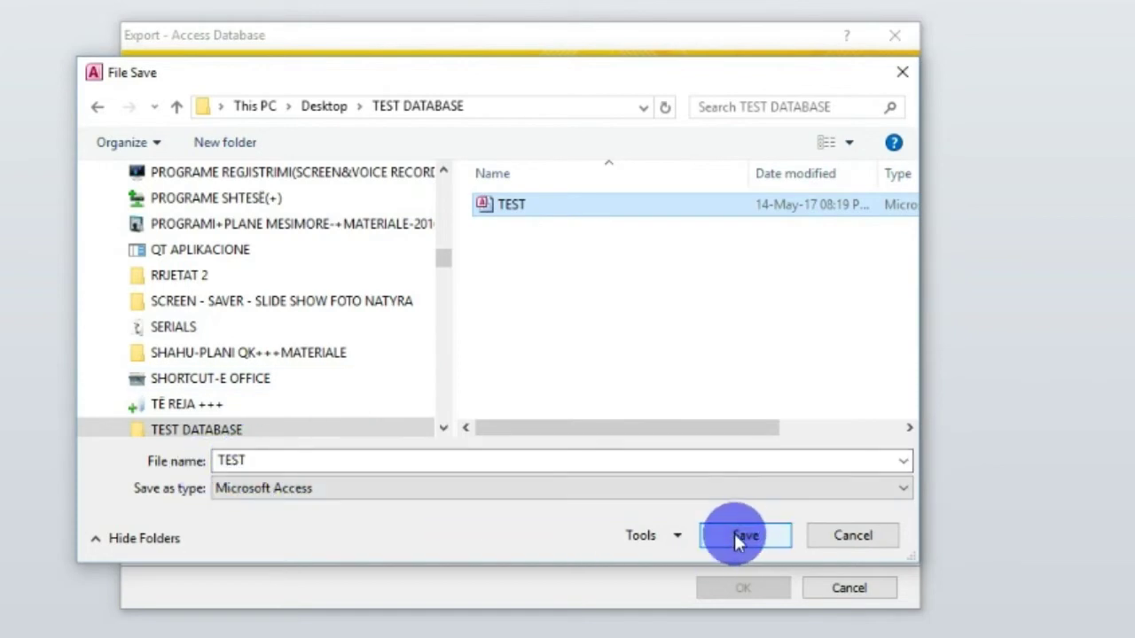
pyautogui.click(745, 539)
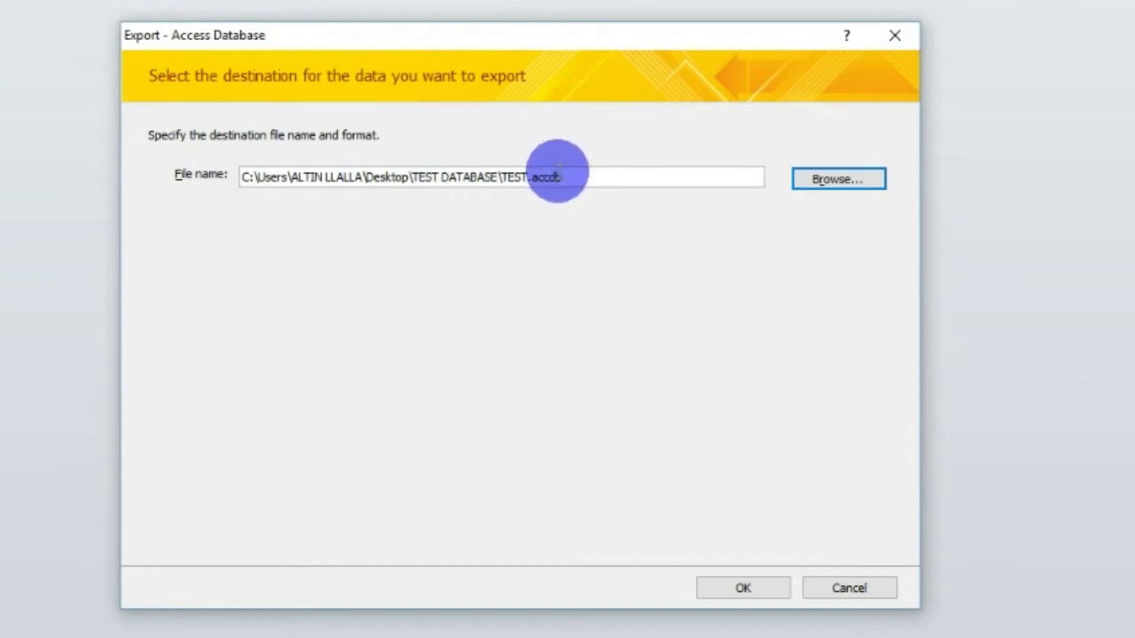
pyautogui.click(575, 176)
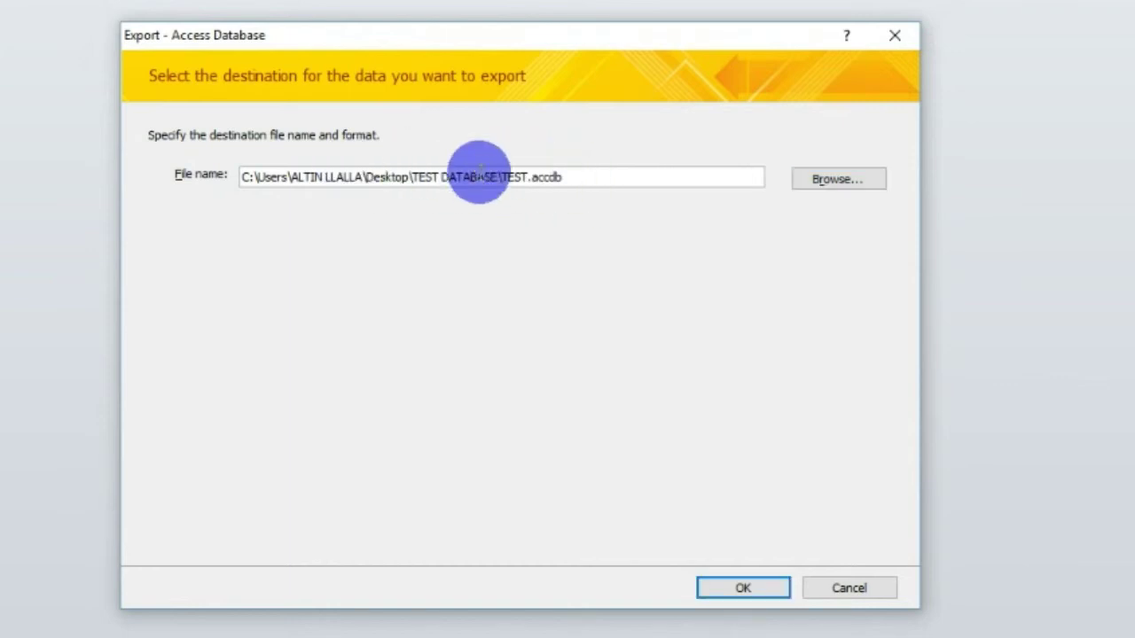
pyautogui.click(744, 588)
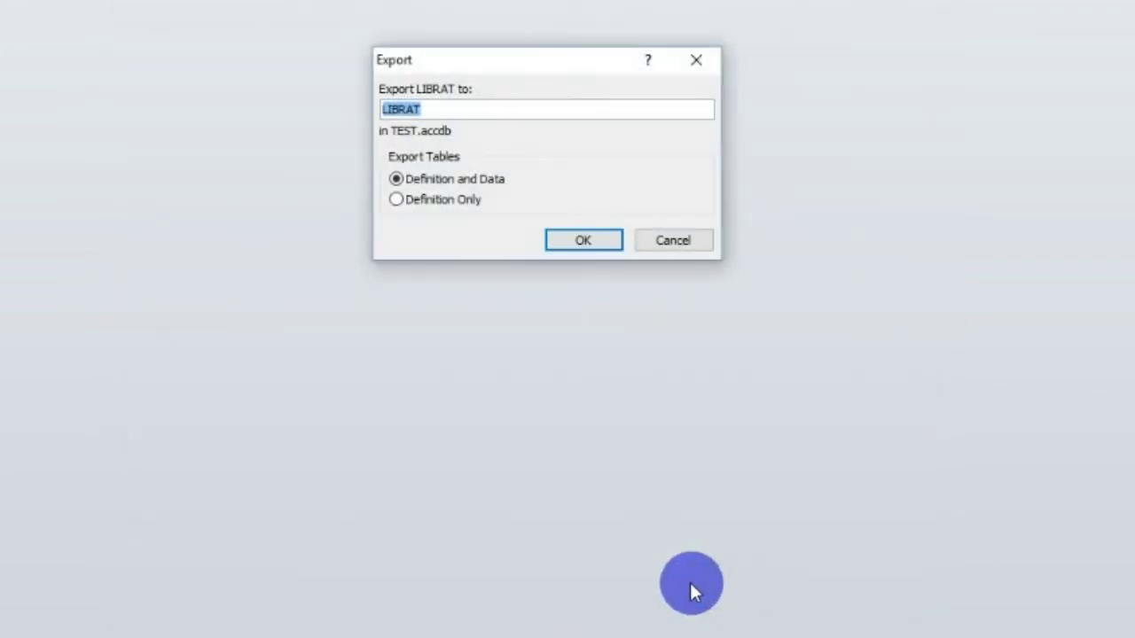
# Step: Export the table under the name LIBRAT E EKSPORTUARA with the Definition and Data option
pyautogui.moveTo(551, 82); pyautogui.dragTo(548, 95)
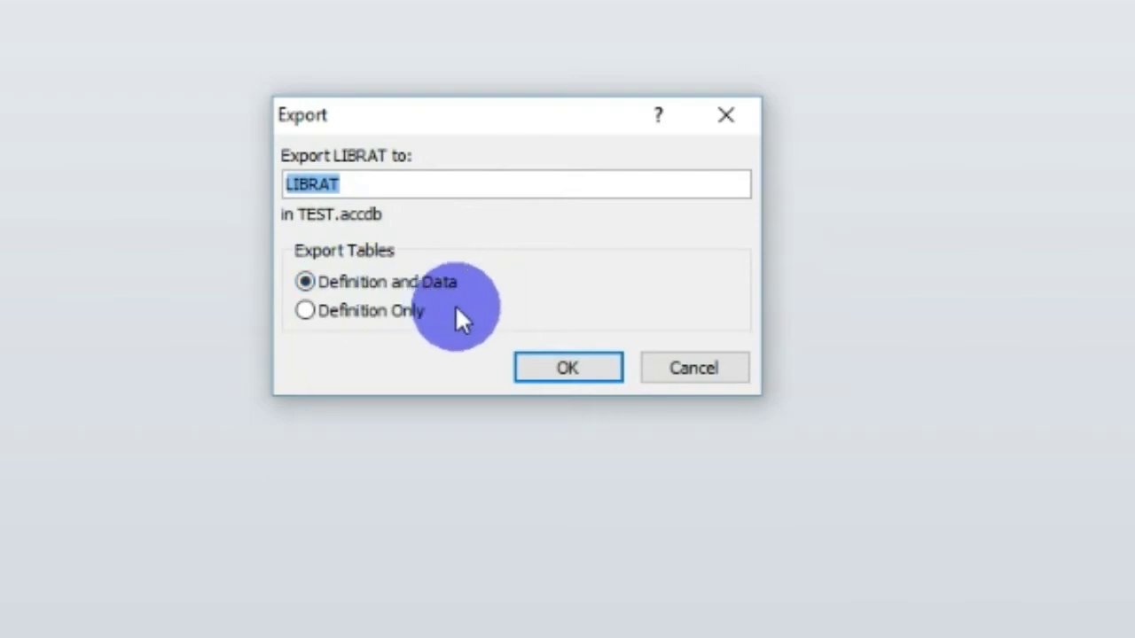
pyautogui.click(306, 310)
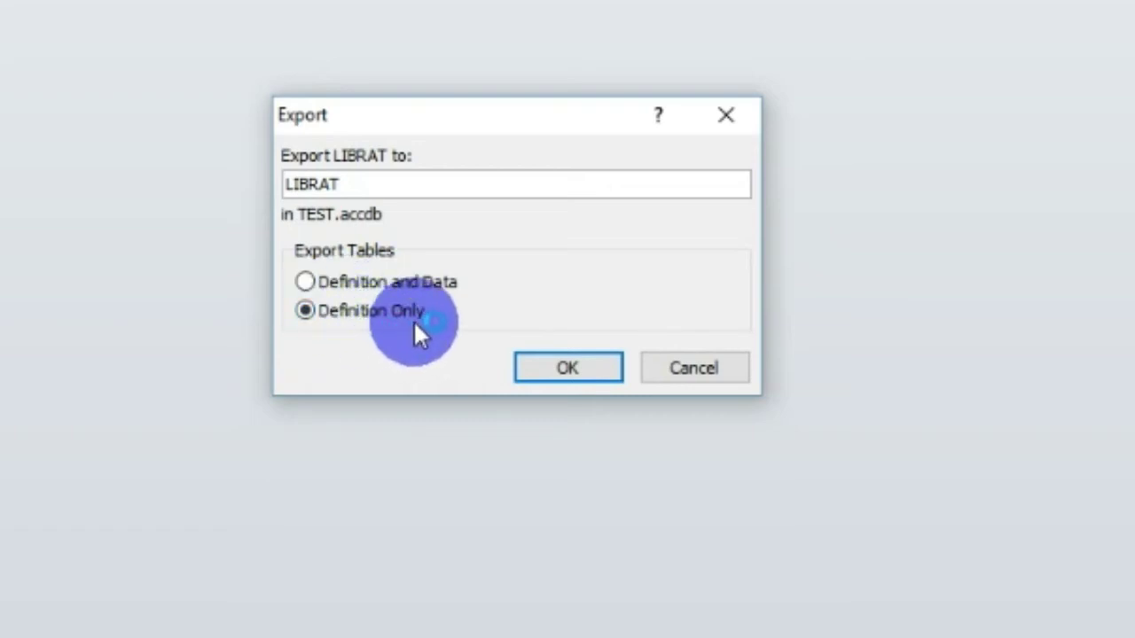
pyautogui.click(306, 280)
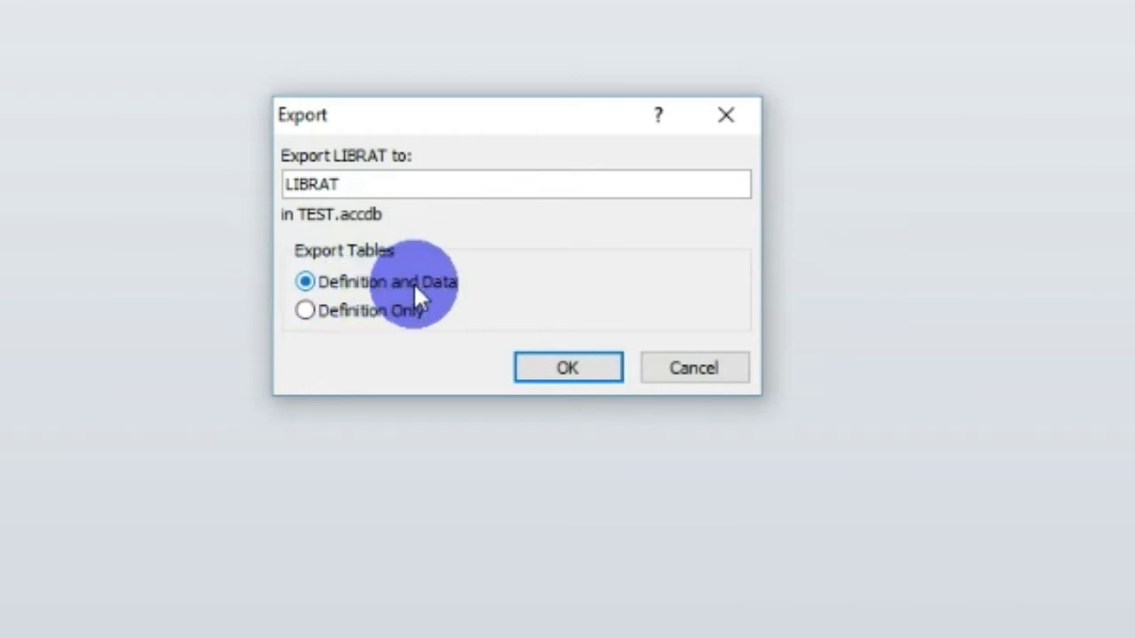
pyautogui.click(351, 183)
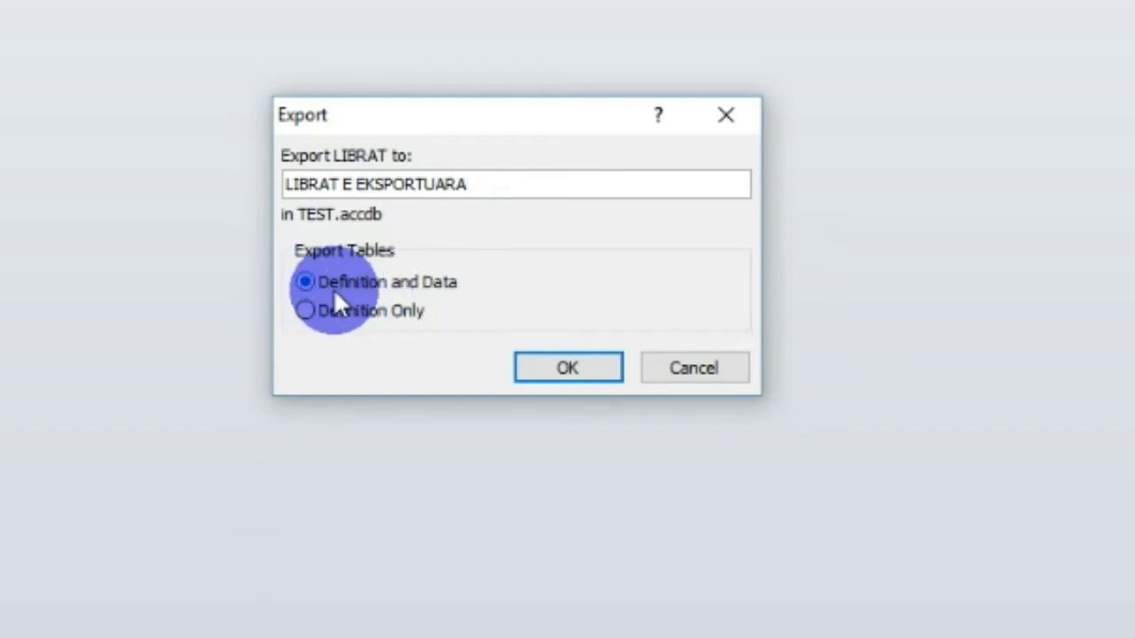
pyautogui.click(564, 367)
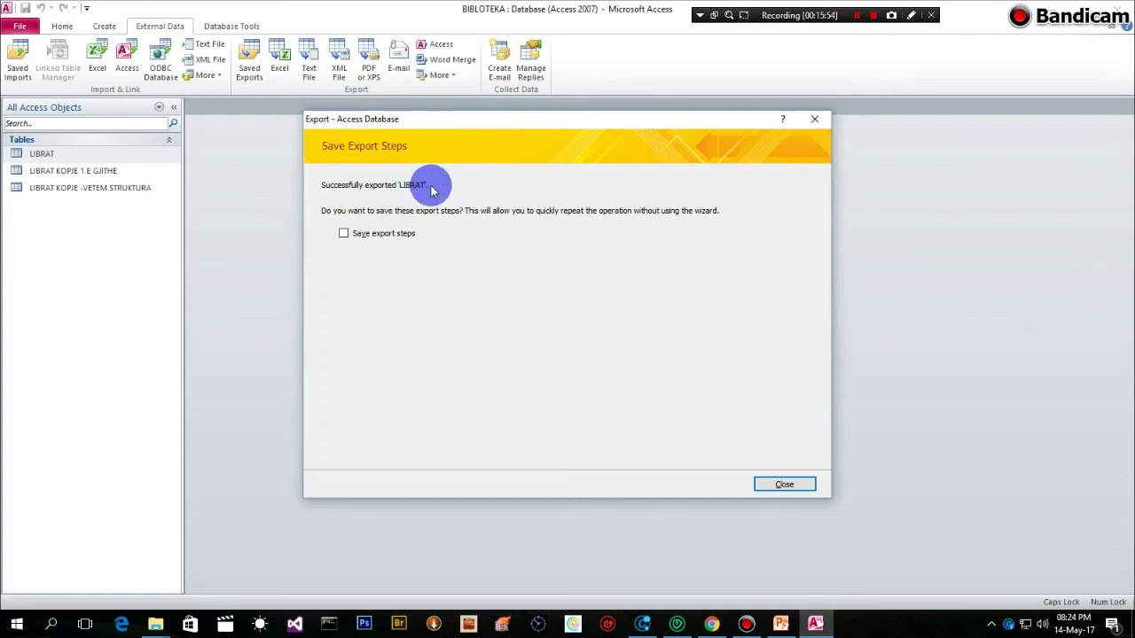
# Step: Save the export steps as Export-TEST with the description eKSPORTIMI I TABELES "LIBRAT"
pyautogui.click(344, 236)
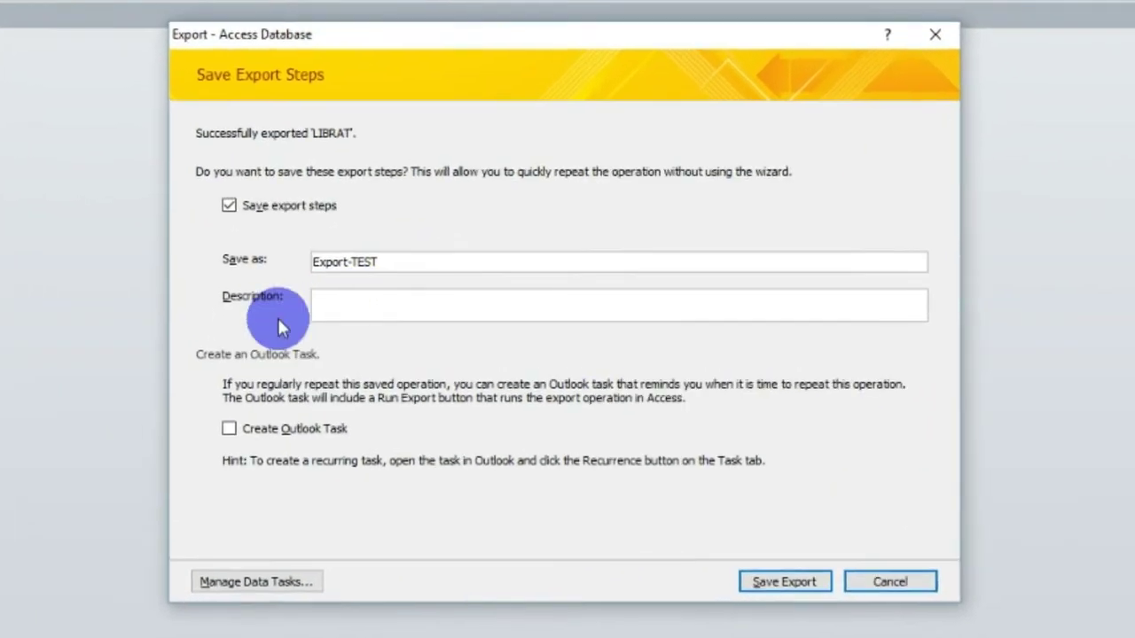
pyautogui.click(366, 303)
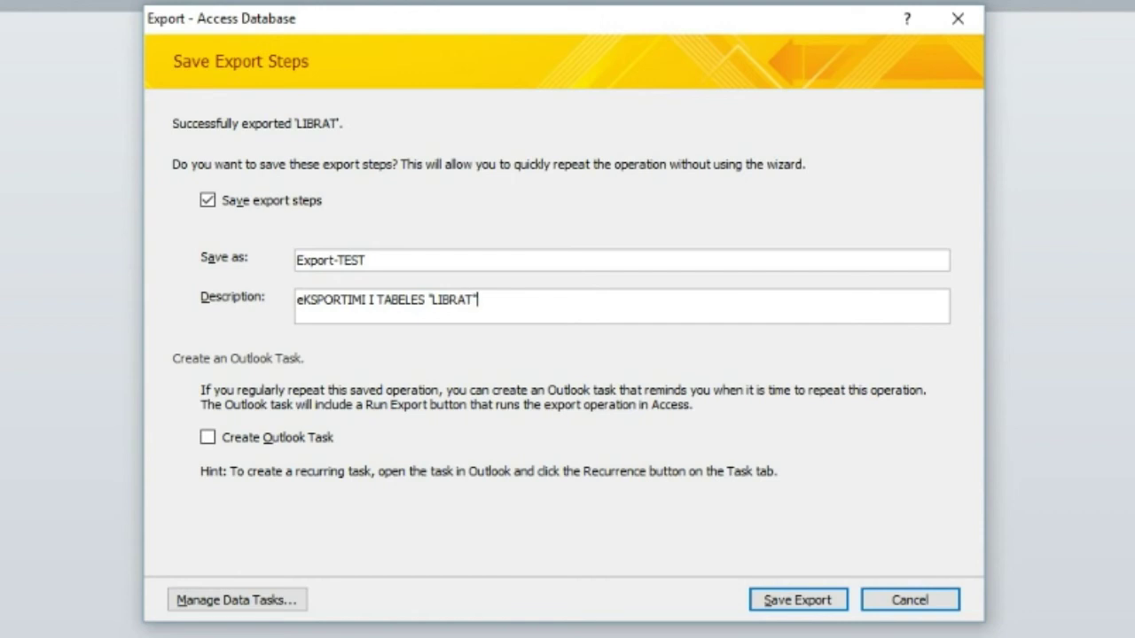
pyautogui.click(796, 603)
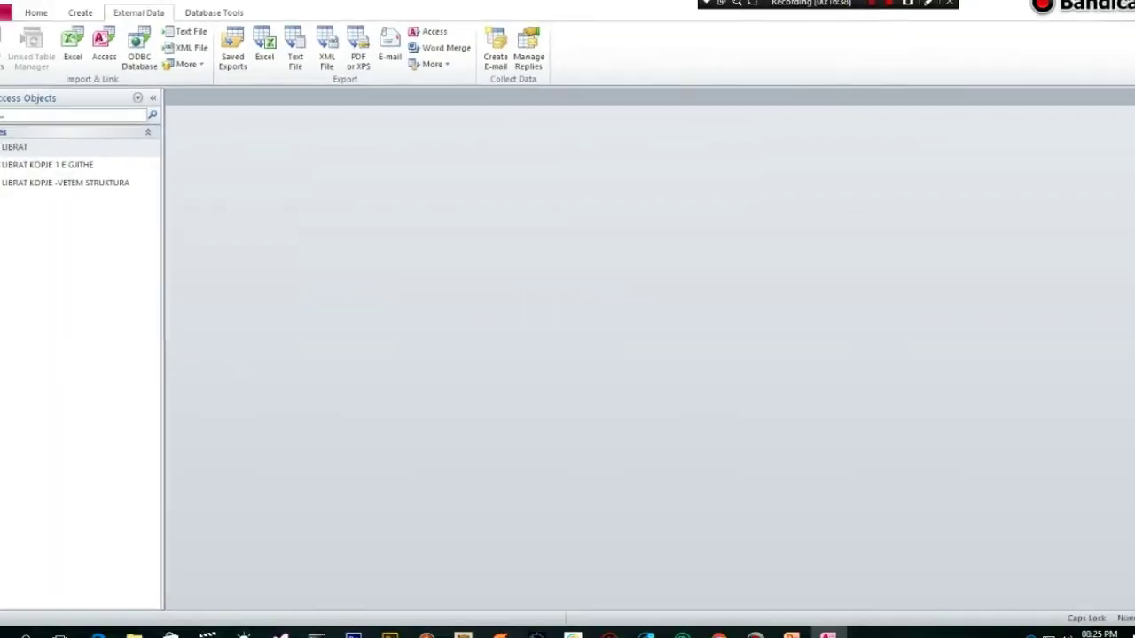
# Step: Close the BIBLOTEKA database with its folder window, and open the TEST DATABASE folder after moving it nearer the DATABASE-BIBLOTEKA folder on the desktop
pyautogui.hotkey('alt', 'F4')
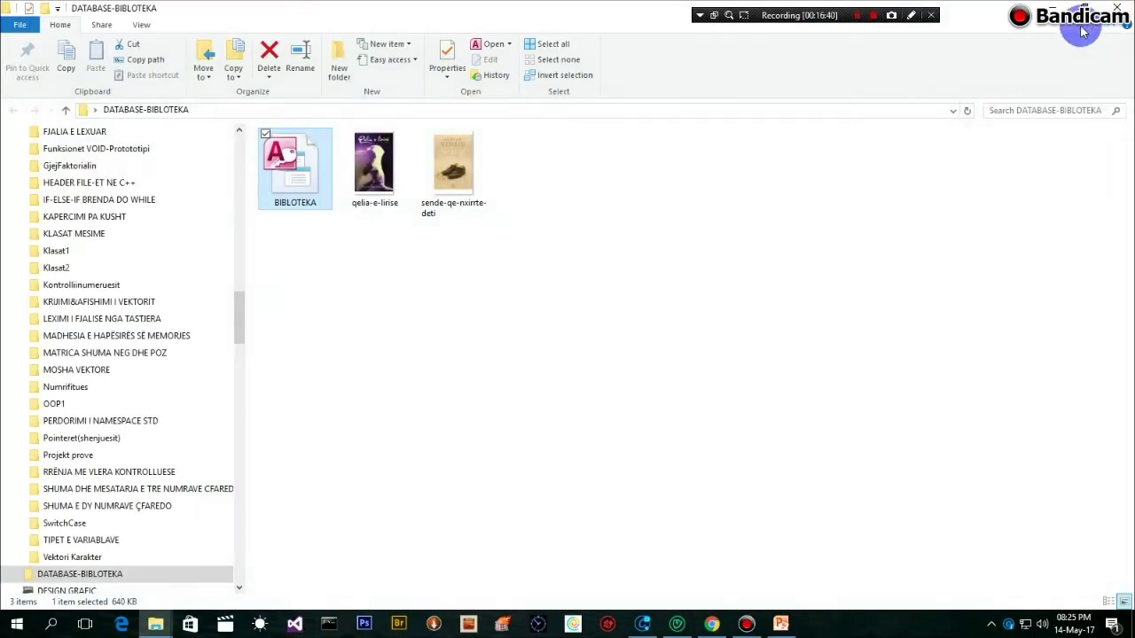
pyautogui.hotkey('alt', 'F4')
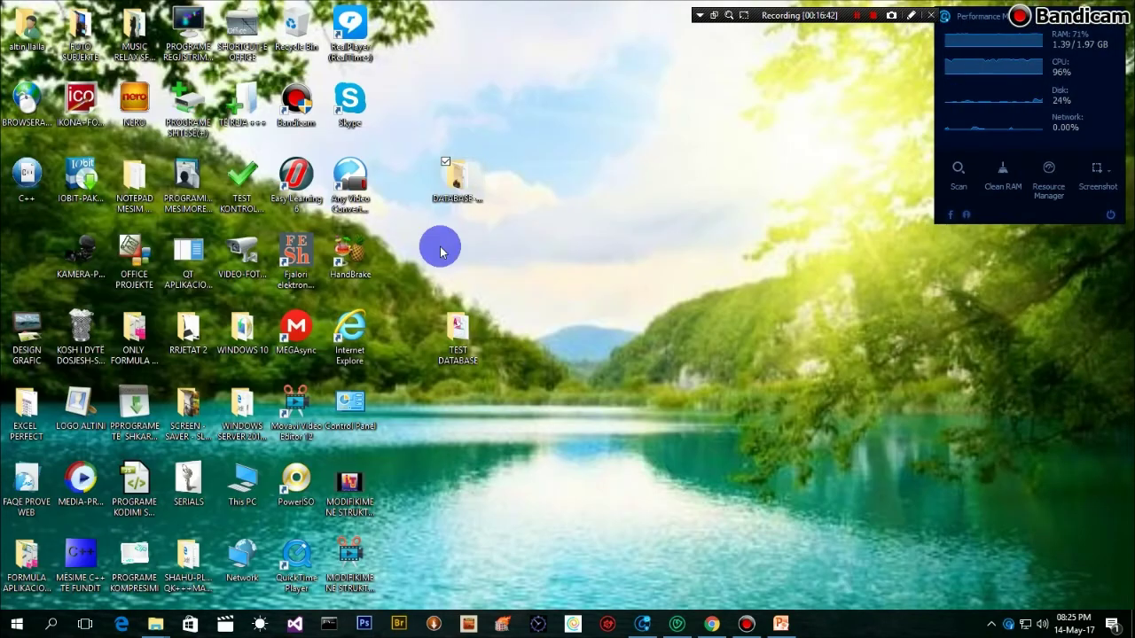
pyautogui.moveTo(456, 326); pyautogui.dragTo(459, 258)
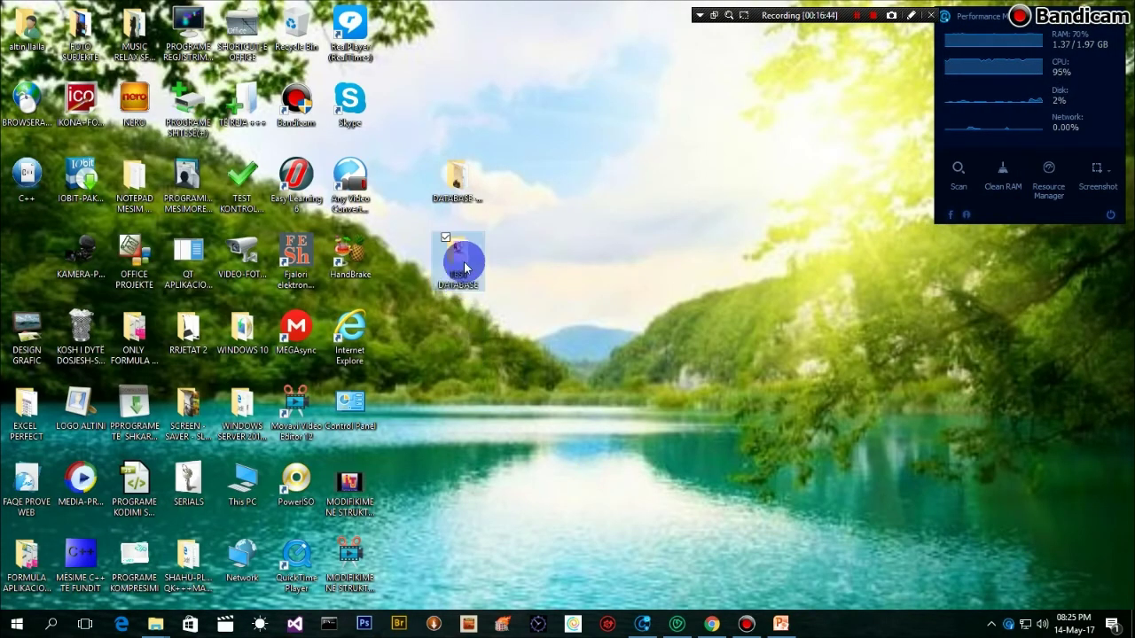
pyautogui.doubleClick(459, 255)
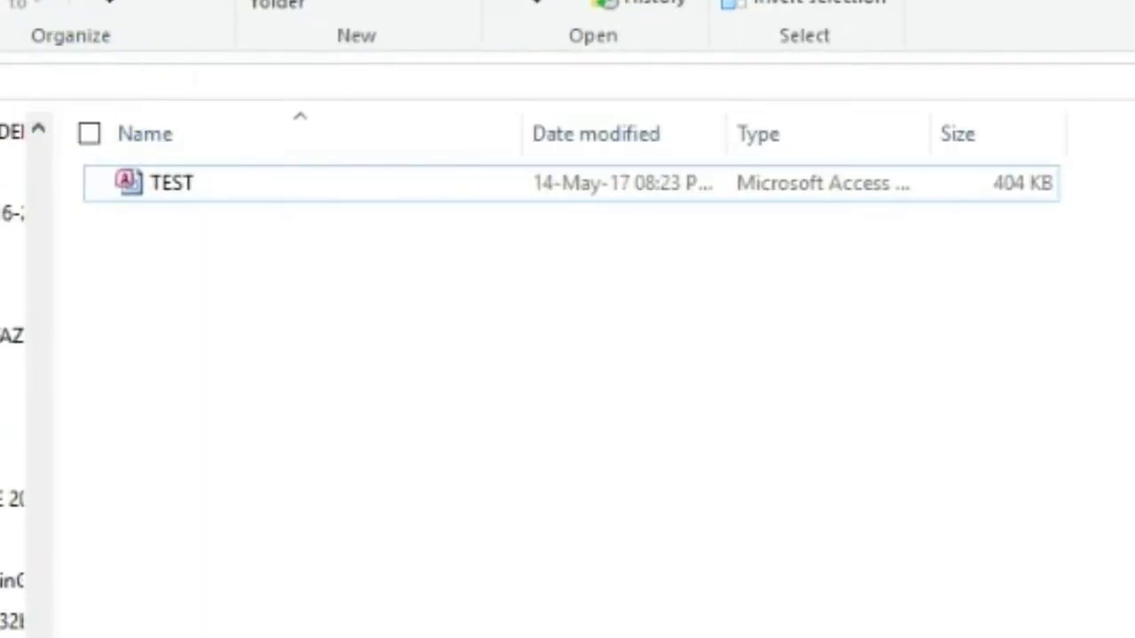
# Step: Open the TEST database with its active content enabled, and slightly widen the list of database objects
pyautogui.click(205, 184)
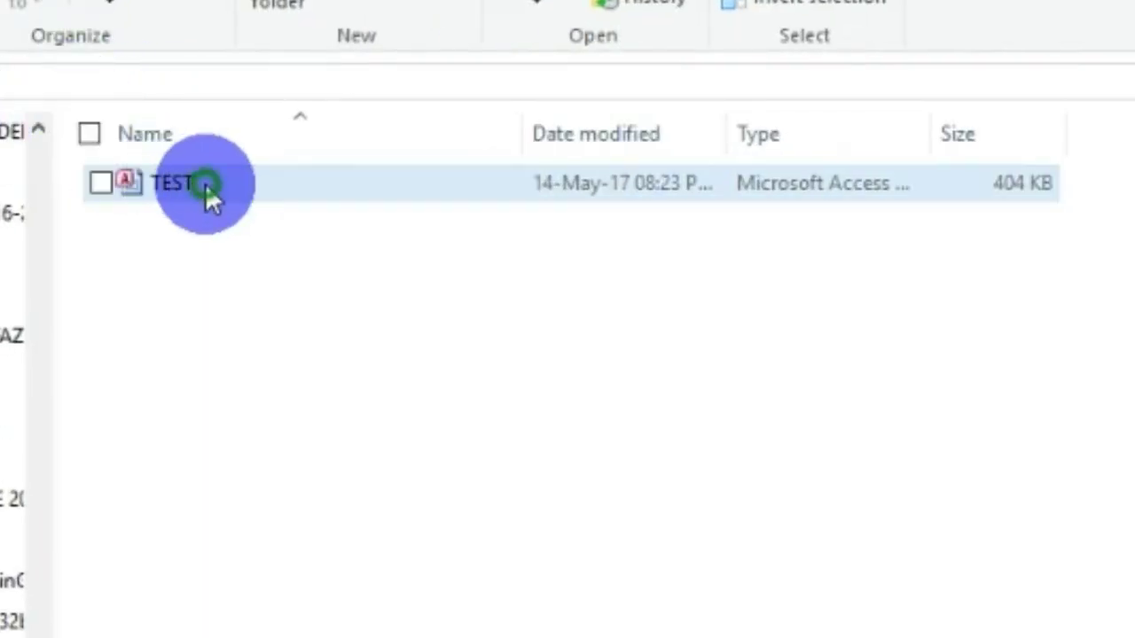
pyautogui.click(206, 184)
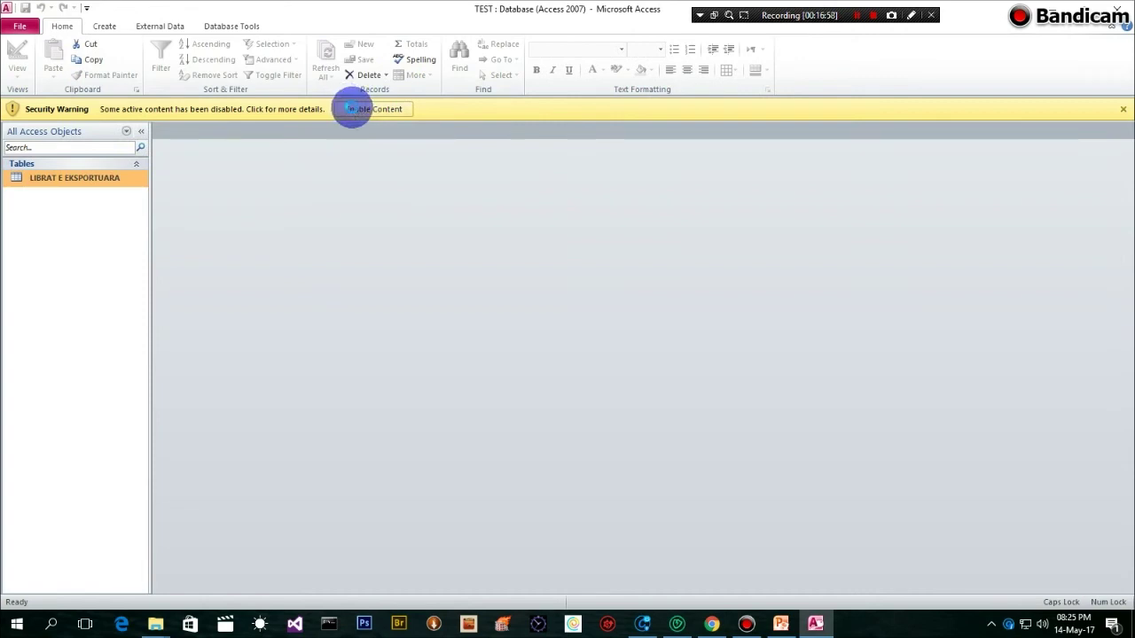
pyautogui.click(352, 108)
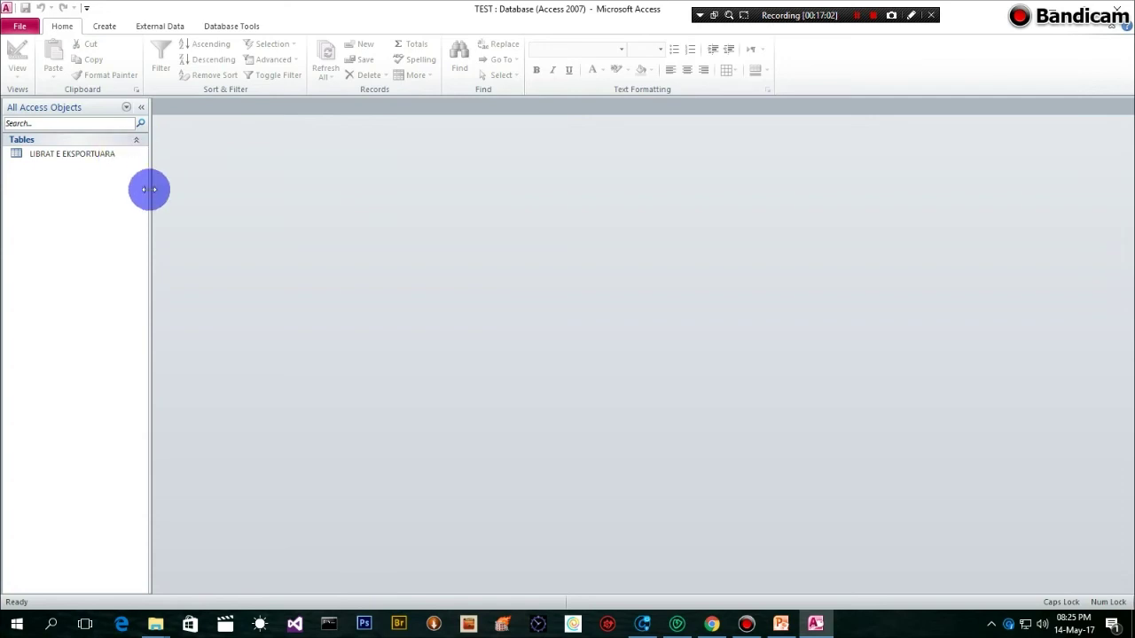
pyautogui.moveTo(150, 192); pyautogui.dragTo(174, 191)
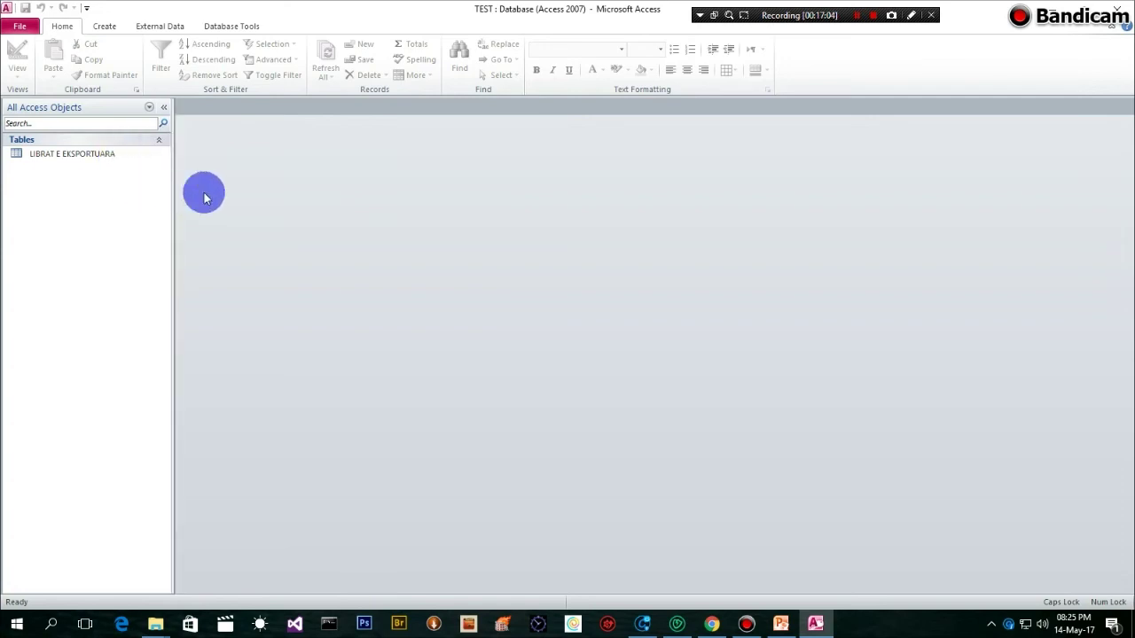
# Step: Open the LIBRAT E EKSPORTUARA table to view its records, and show the database window maximized after restoring it down and moving it
pyautogui.click(1100, 8)
pyautogui.moveTo(786, 133); pyautogui.dragTo(617, 117)
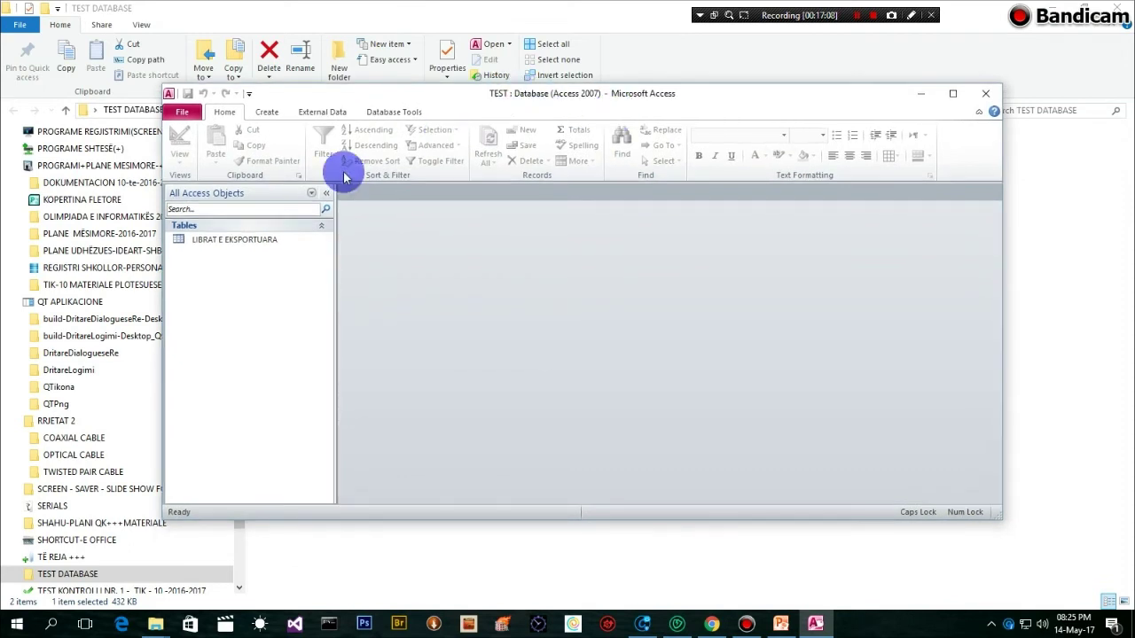
pyautogui.click(216, 248)
pyautogui.doubleClick(216, 244)
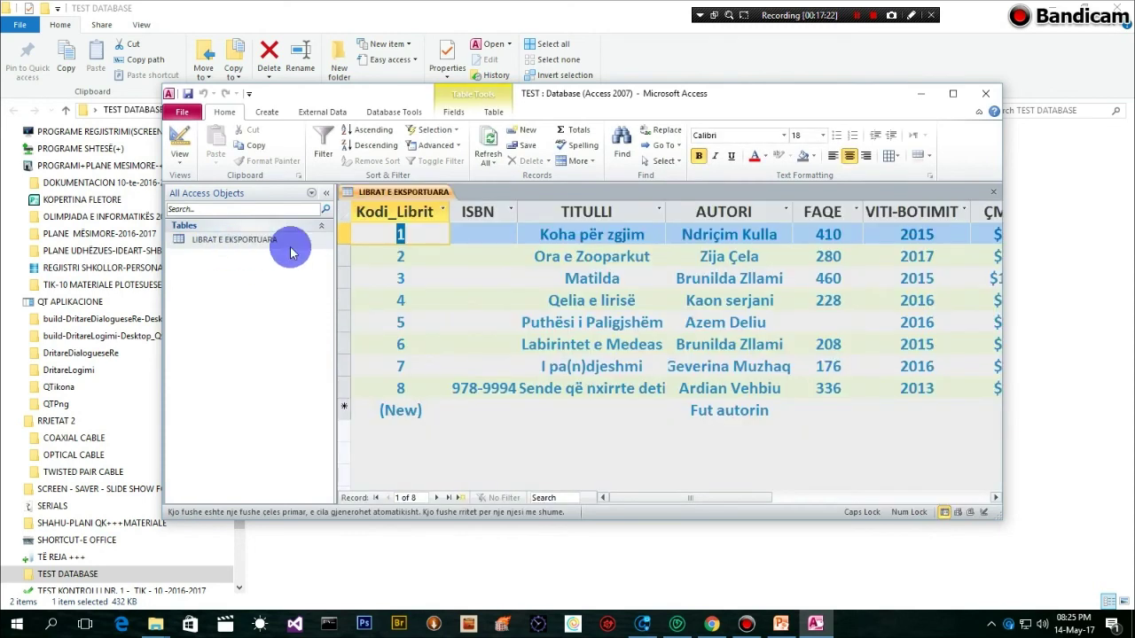
pyautogui.click(955, 94)
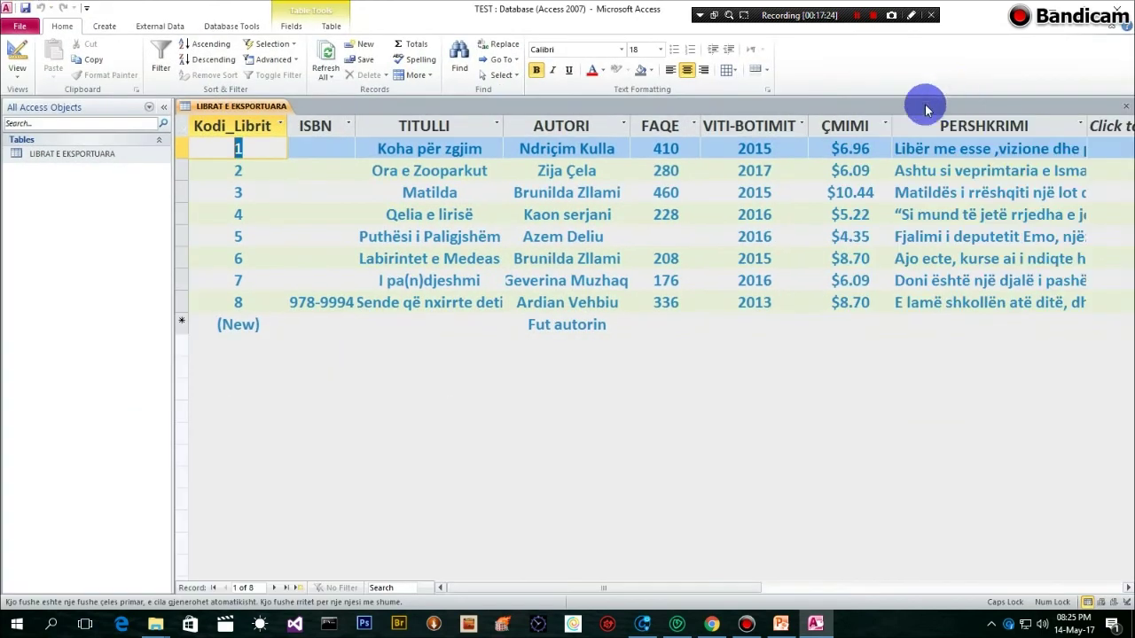